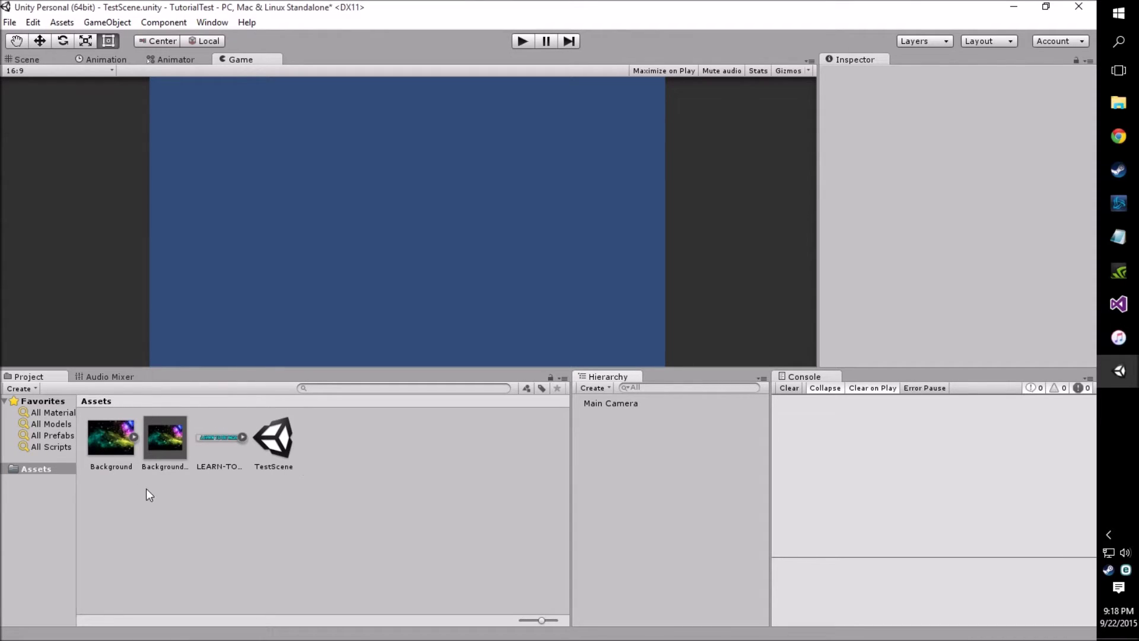
# Step: Drag the Background 1 space prefab into the Hierarchy and view it in the Scene
pyautogui.click(176, 442)
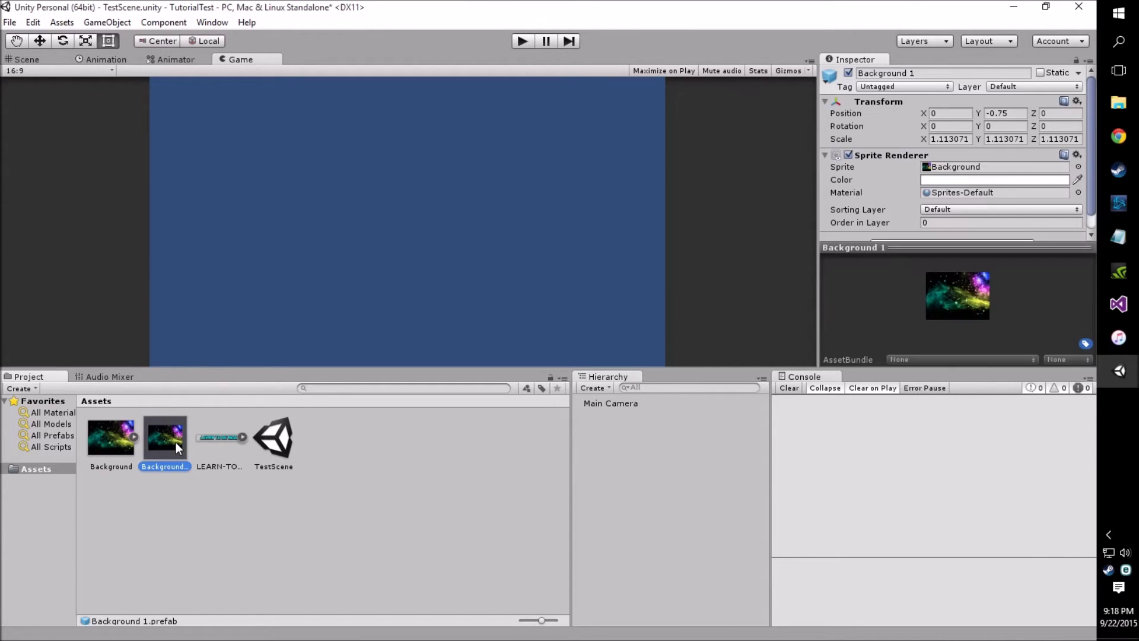
pyautogui.click(218, 439)
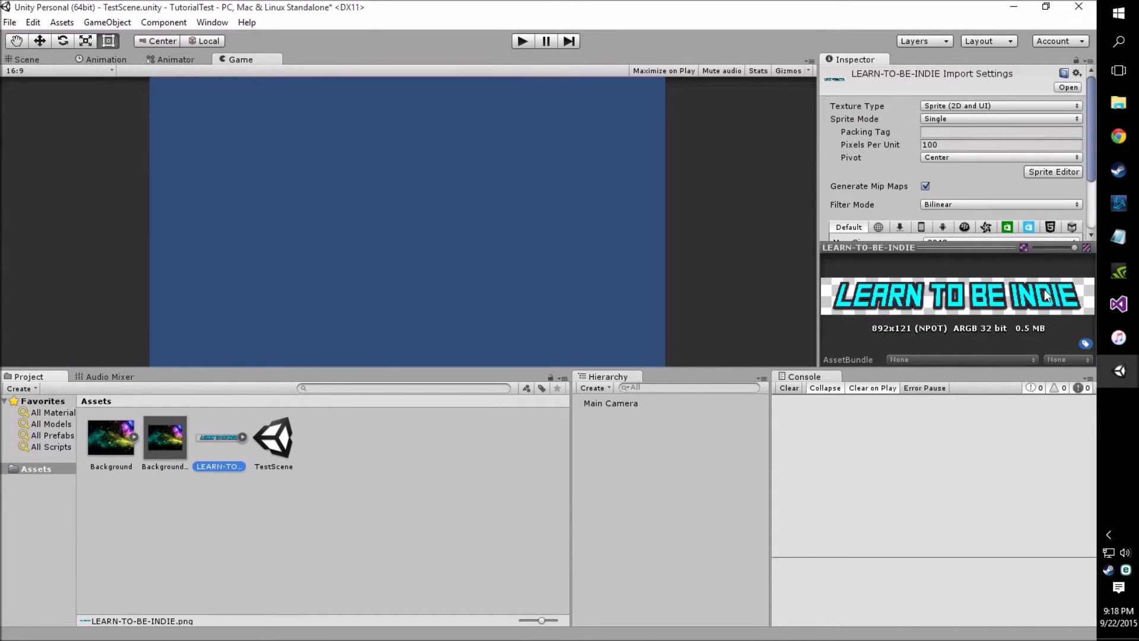
pyautogui.click(281, 442)
pyautogui.click(223, 442)
pyautogui.click(158, 431)
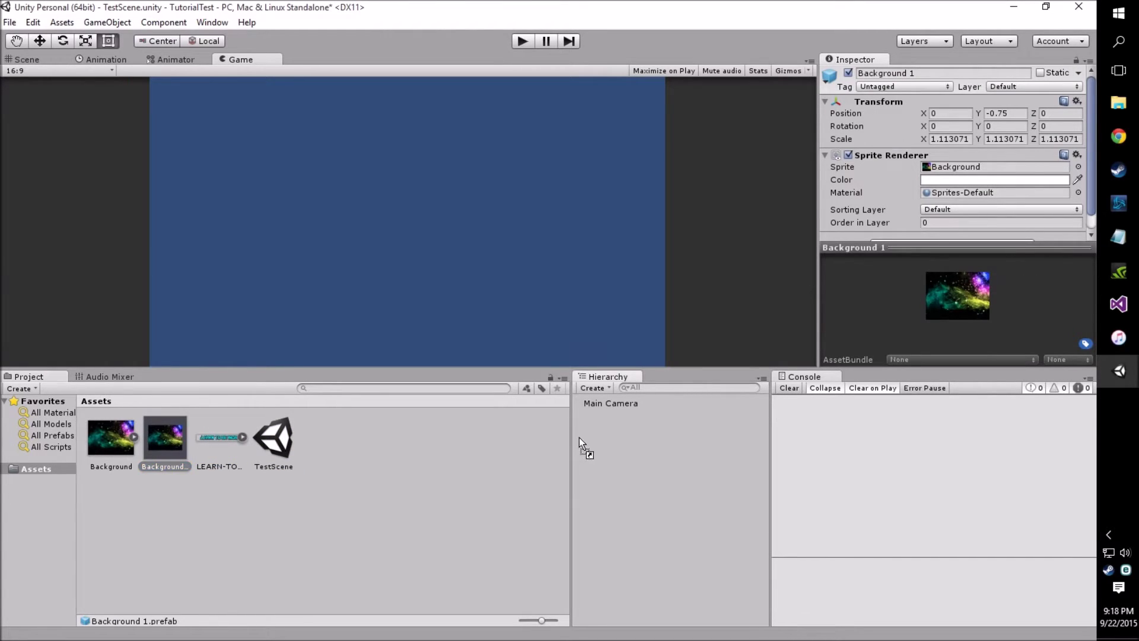
pyautogui.moveTo(164, 437); pyautogui.dragTo(592, 441)
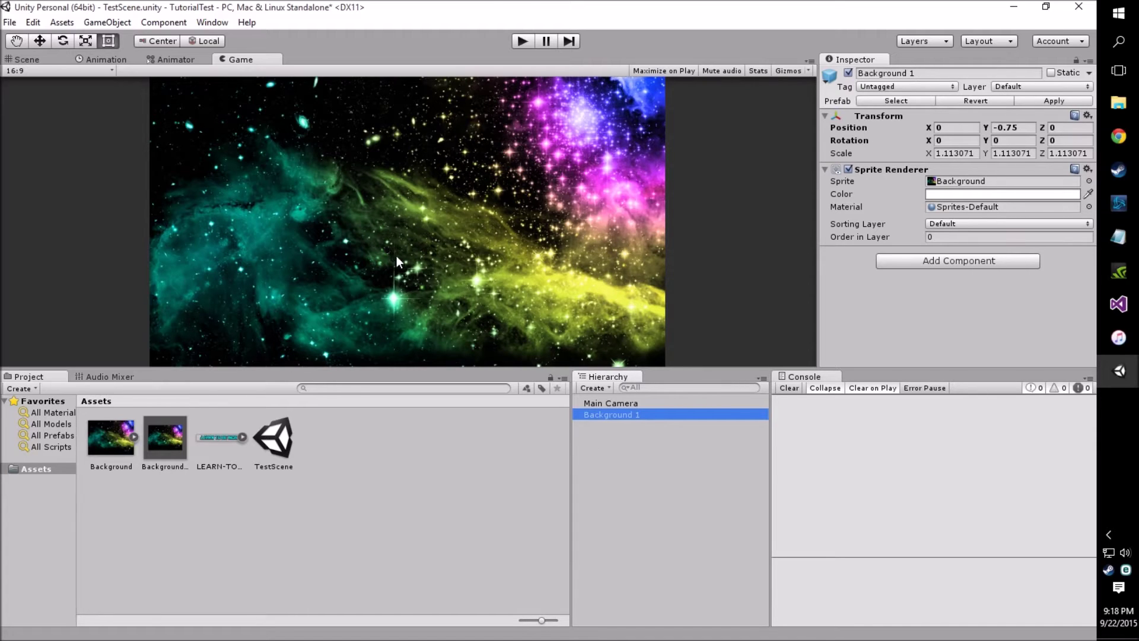
pyautogui.click(32, 58)
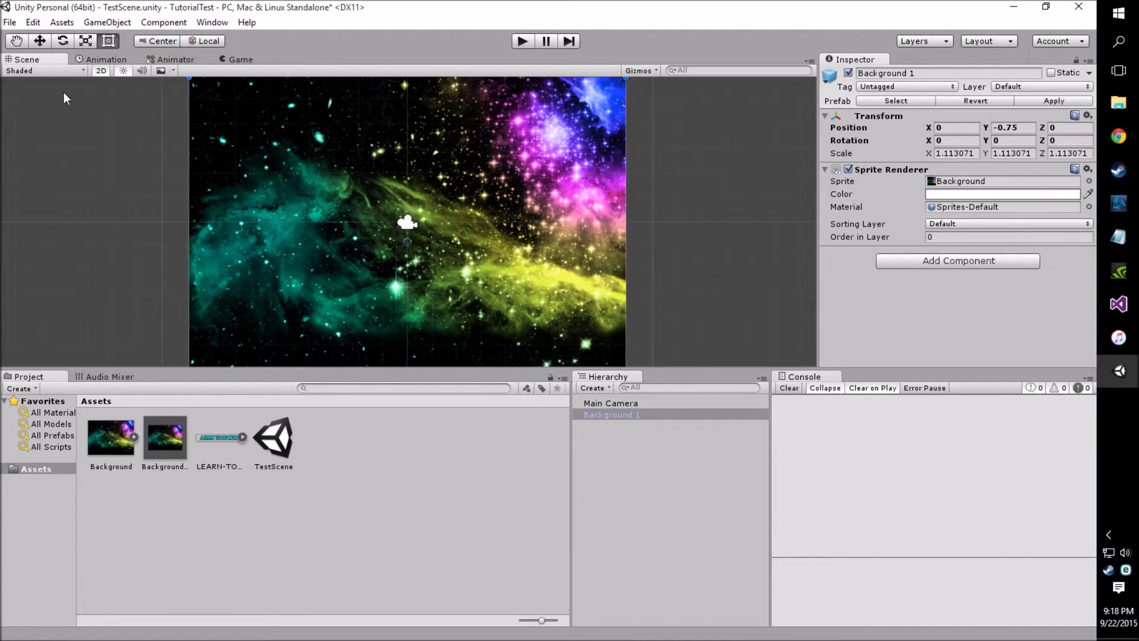
pyautogui.scroll(-2, 468, 237)
pyautogui.scroll(-2, 460, 236)
pyautogui.scroll(1, 460, 236)
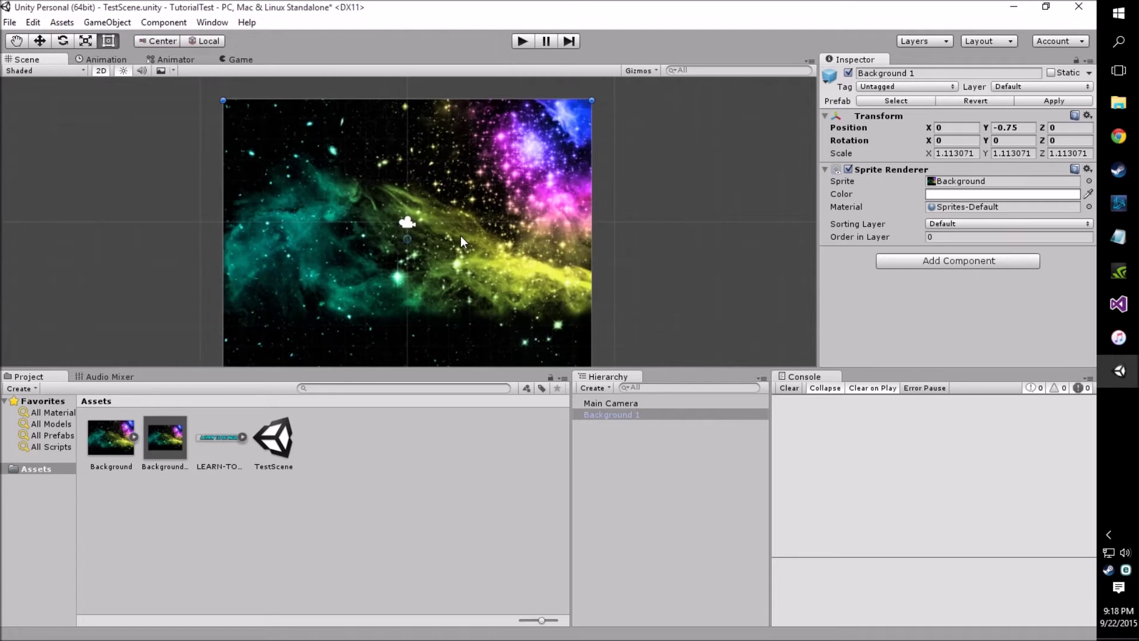
# Step: Add the LEARN-TO-BE-INDIE sprite to the scene and set Background 1's Order in Layer to -1
pyautogui.click(229, 442)
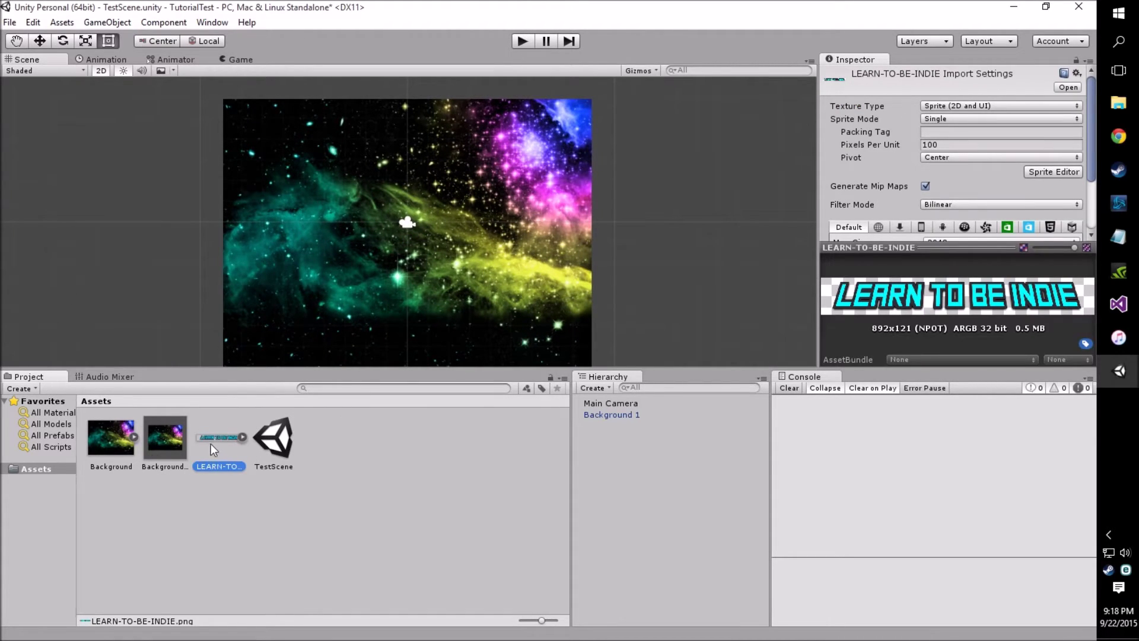
pyautogui.moveTo(210, 440); pyautogui.dragTo(618, 450)
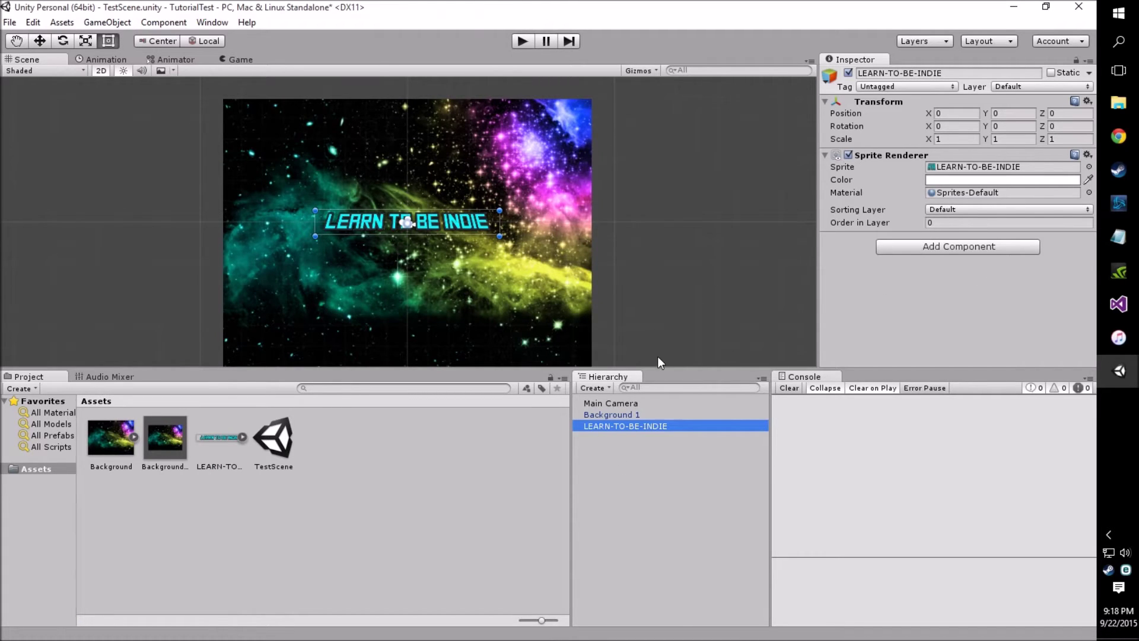
pyautogui.click(628, 416)
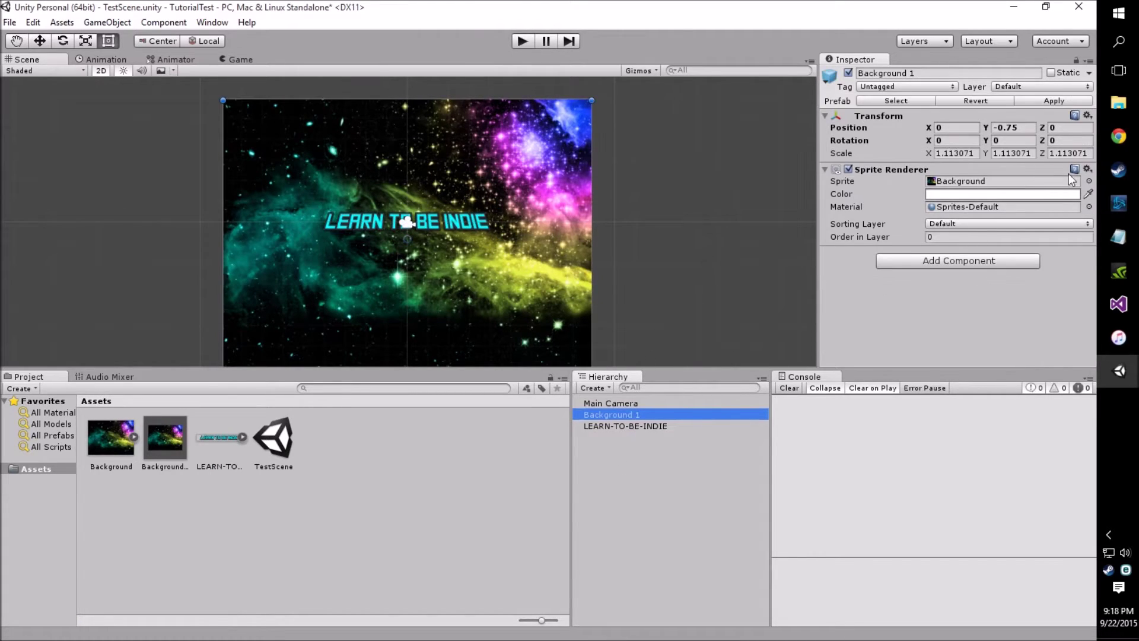
pyautogui.click(957, 237)
pyautogui.write('-1')
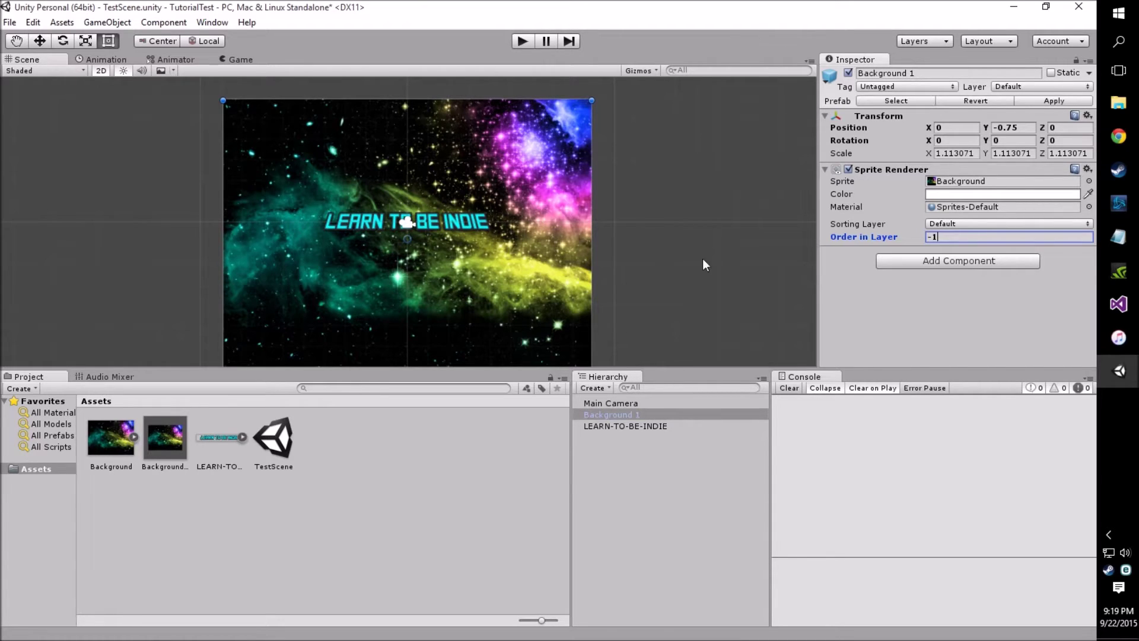
pyautogui.click(621, 416)
# Step: Move the LEARN-TO-BE-INDIE title upward with the Move tool
pyautogui.click(660, 424)
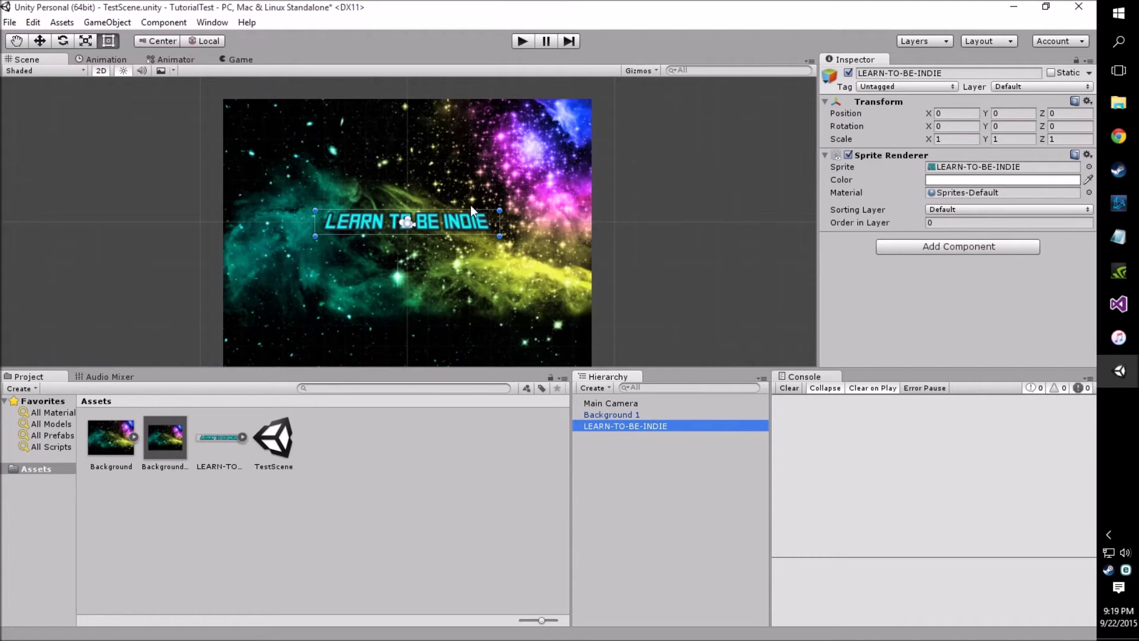
pyautogui.click(38, 42)
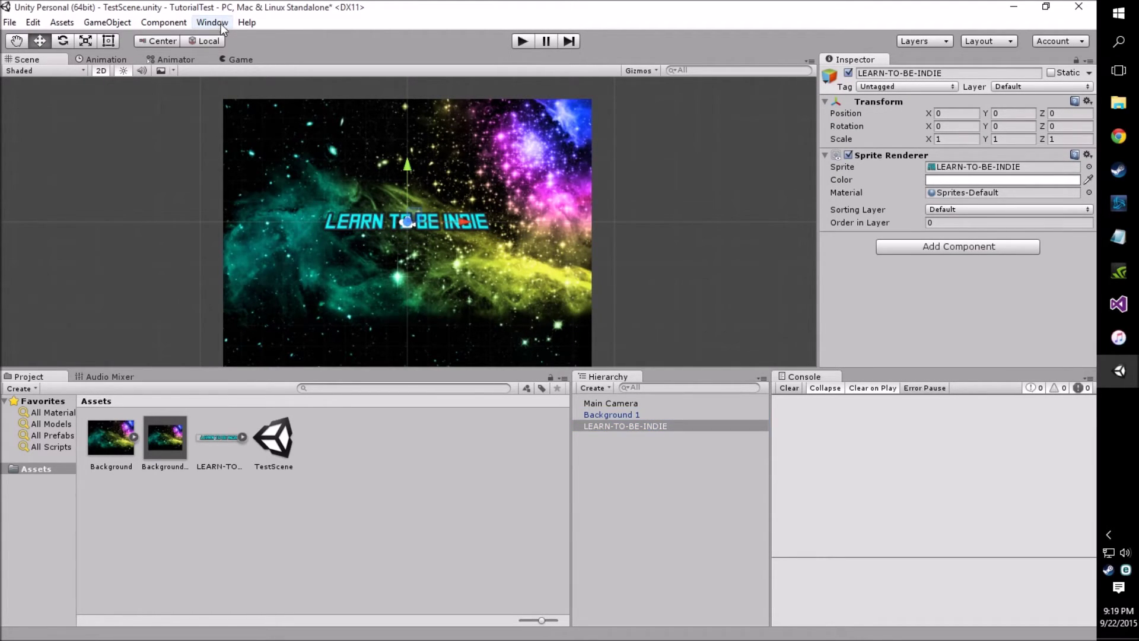
pyautogui.moveTo(408, 168); pyautogui.dragTo(414, 127)
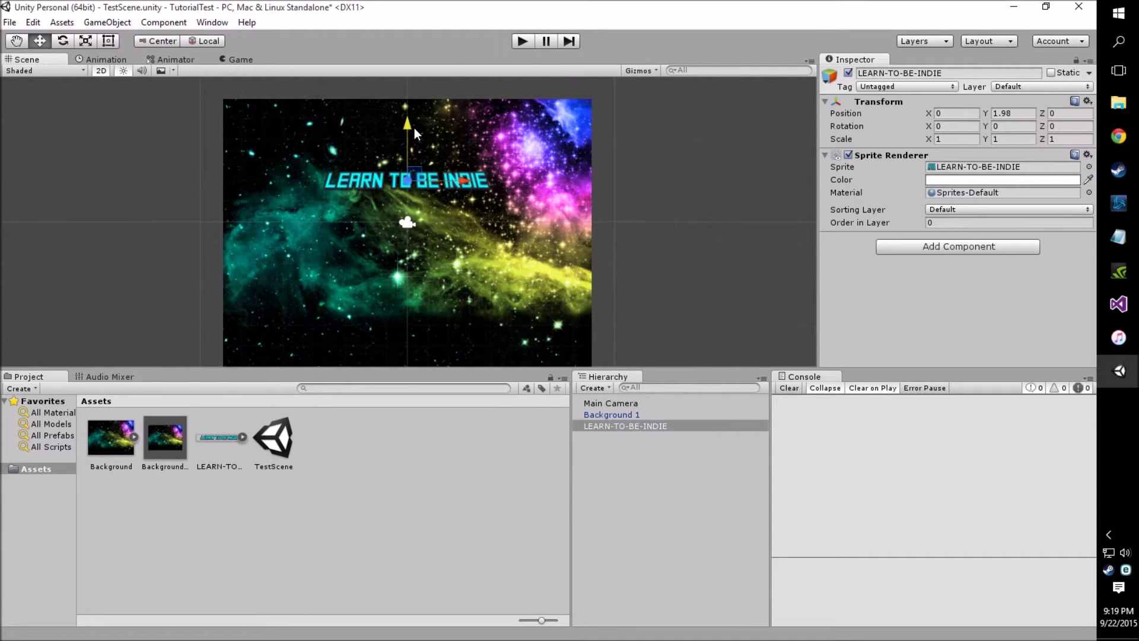
# Step: Preview the scene in the Game view, then check the Animator and Animation windows
pyautogui.click(228, 60)
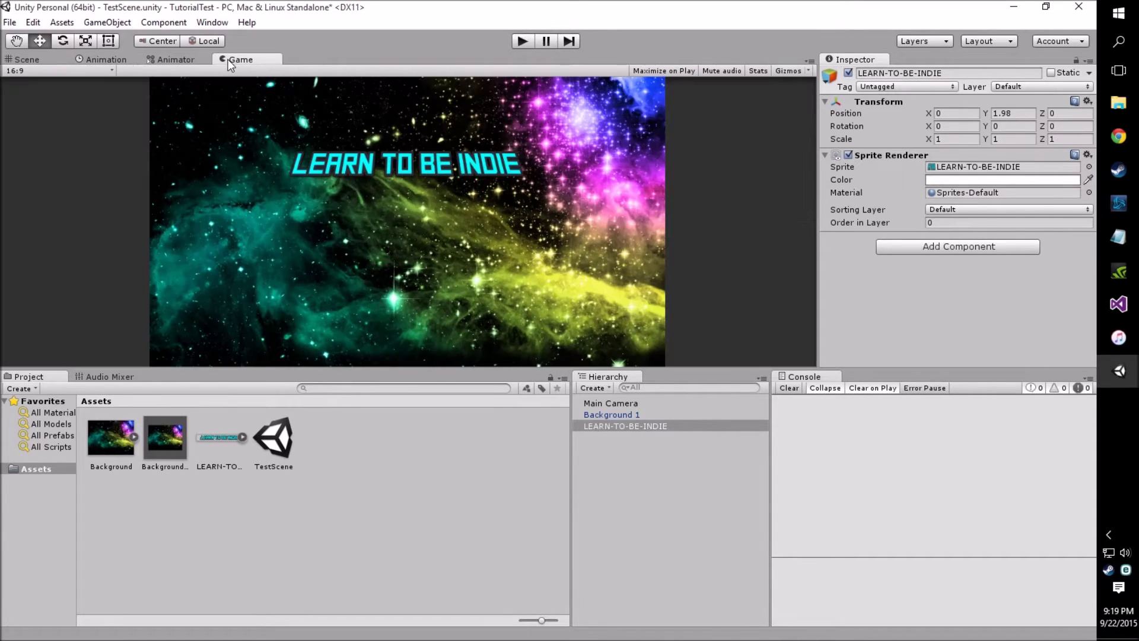
pyautogui.click(29, 60)
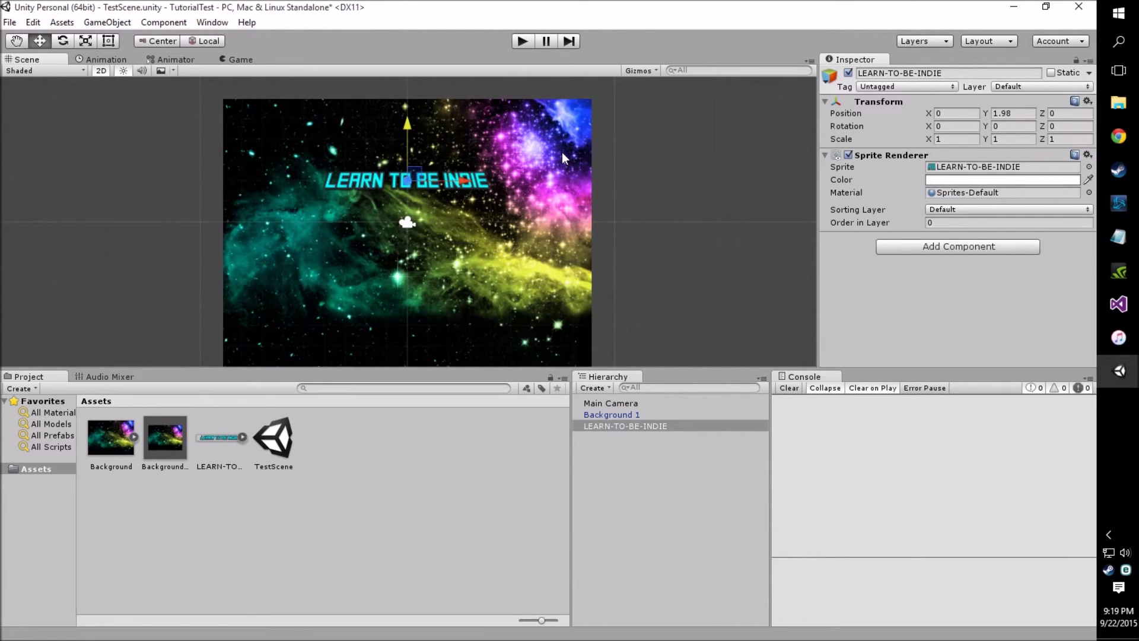
pyautogui.click(175, 61)
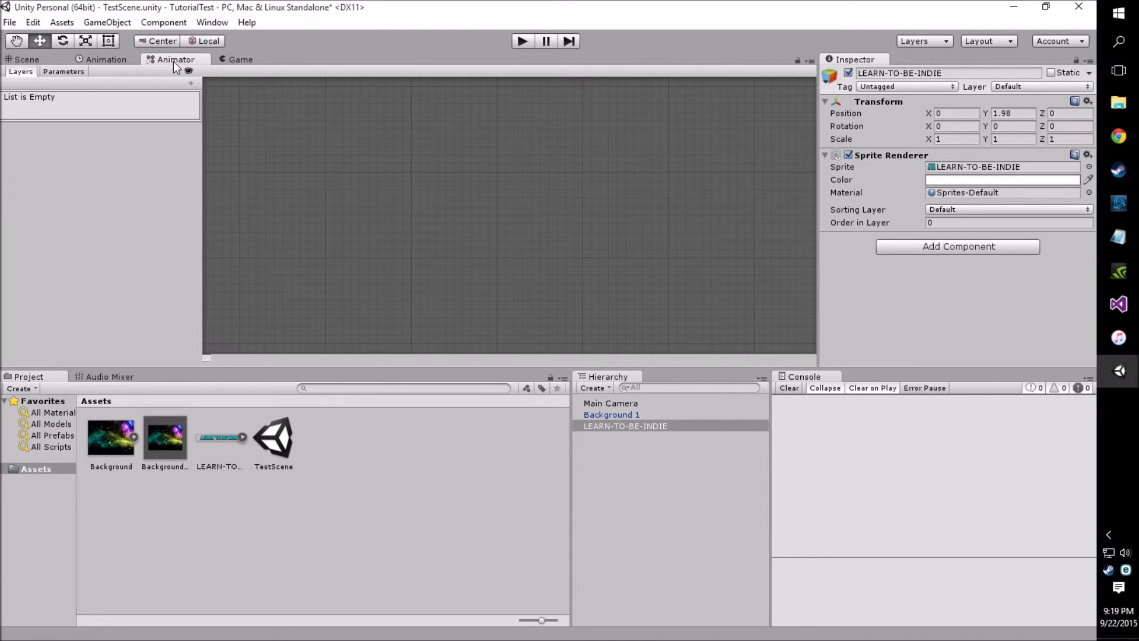
pyautogui.click(108, 61)
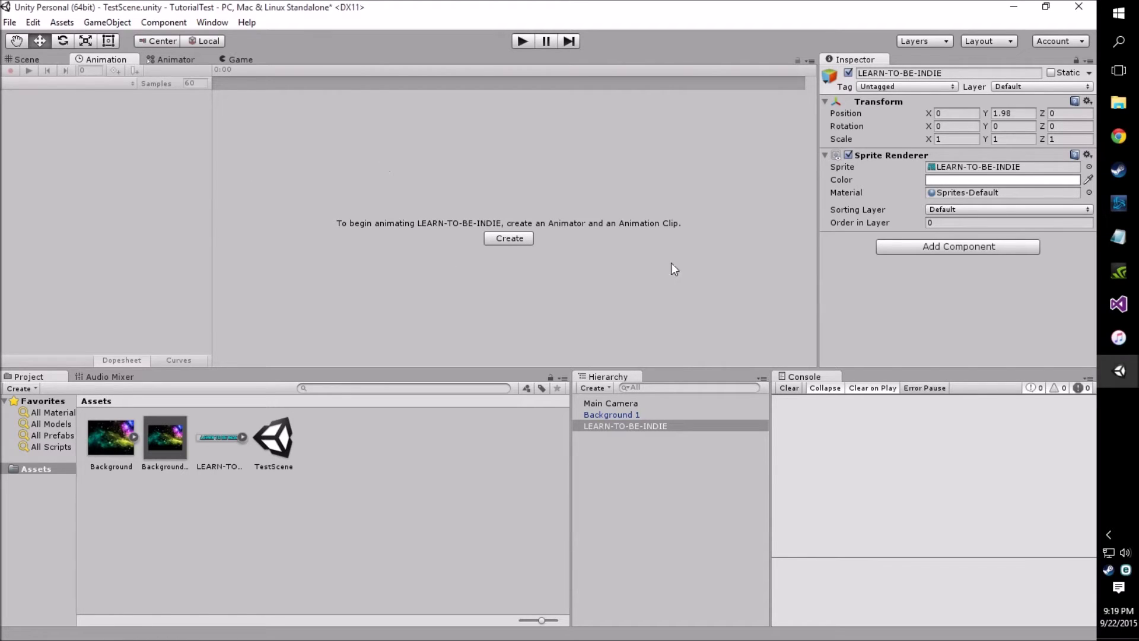
# Step: Browse the Window menu, then select LEARN-TO-BE-INDIE and view it in Game
pyautogui.click(213, 24)
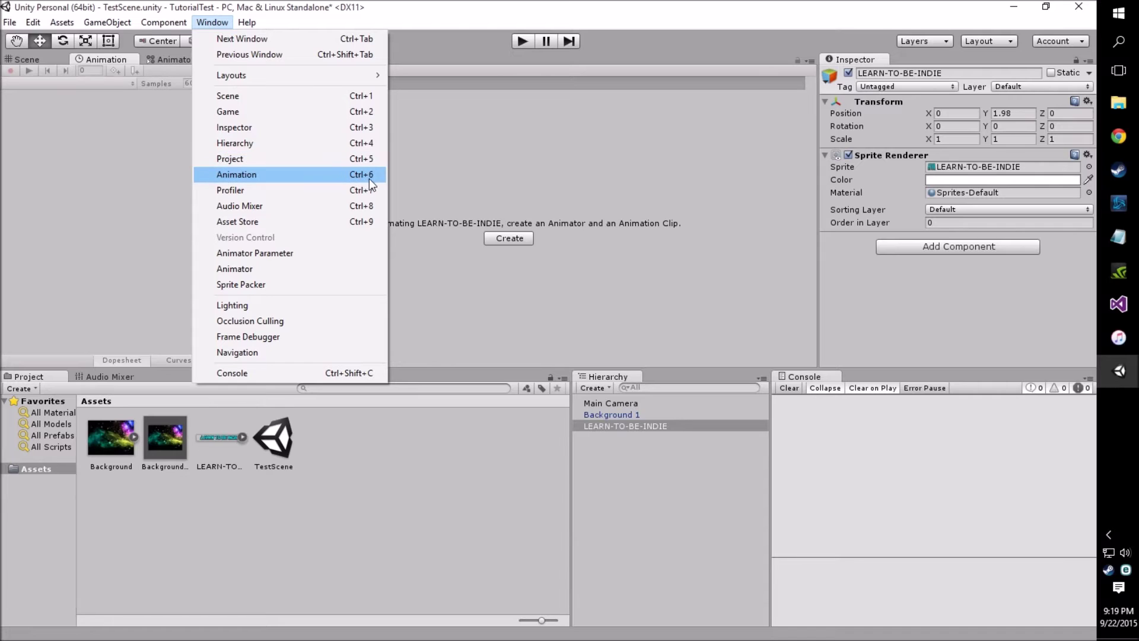
pyautogui.click(218, 24)
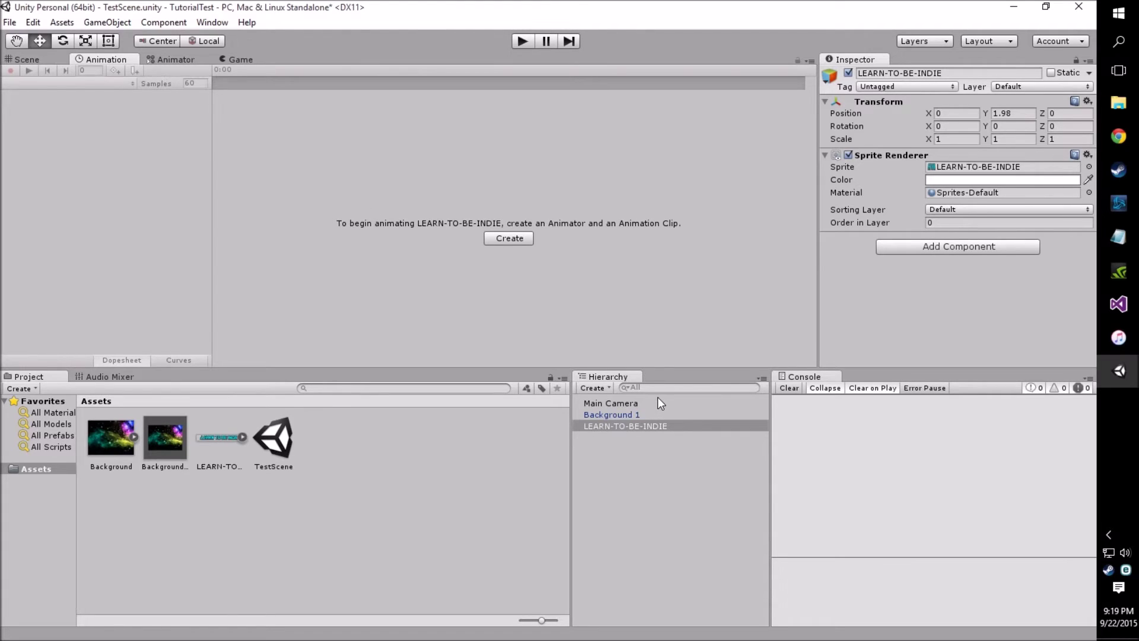
pyautogui.click(629, 426)
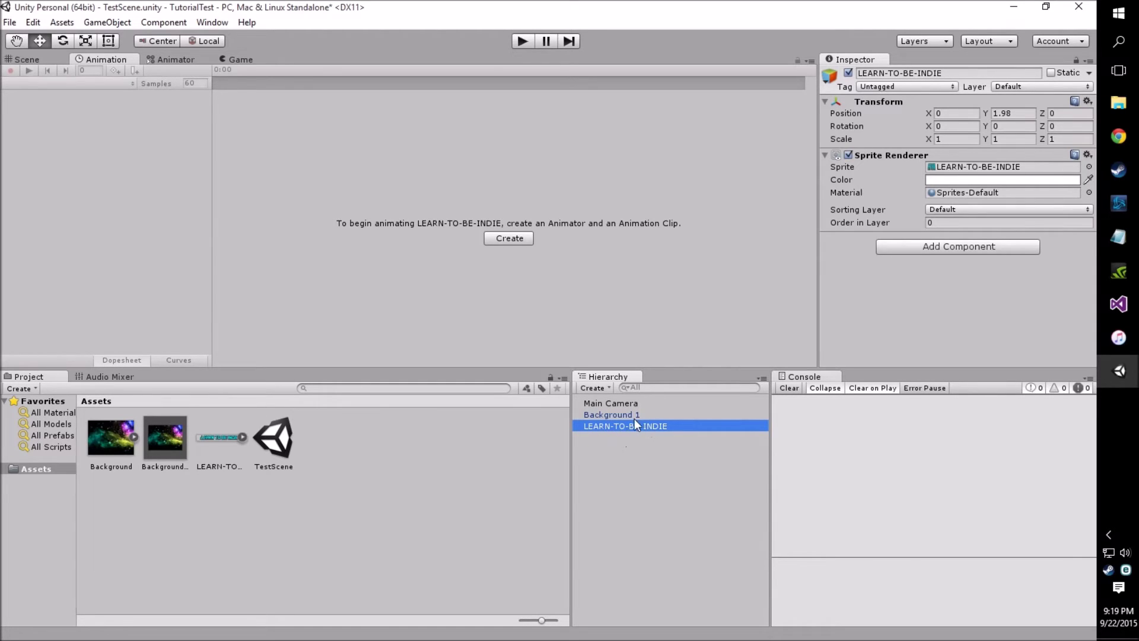
pyautogui.click(238, 60)
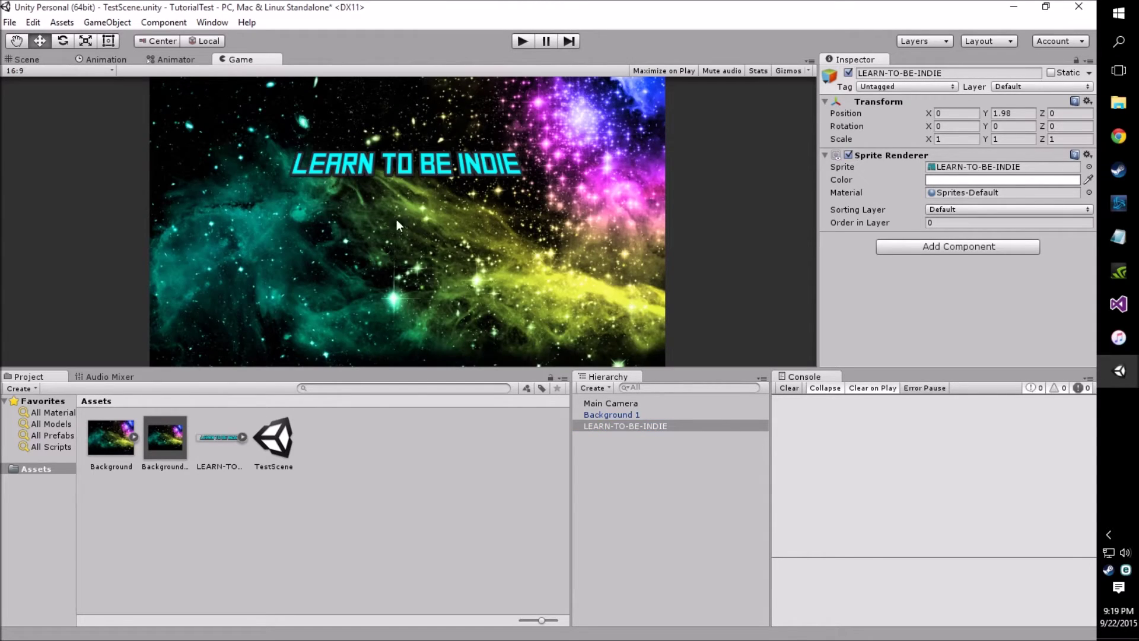
# Step: With LEARN-TO-BE-INDIE selected, create an animation clip named TitleAnim
pyautogui.click(113, 60)
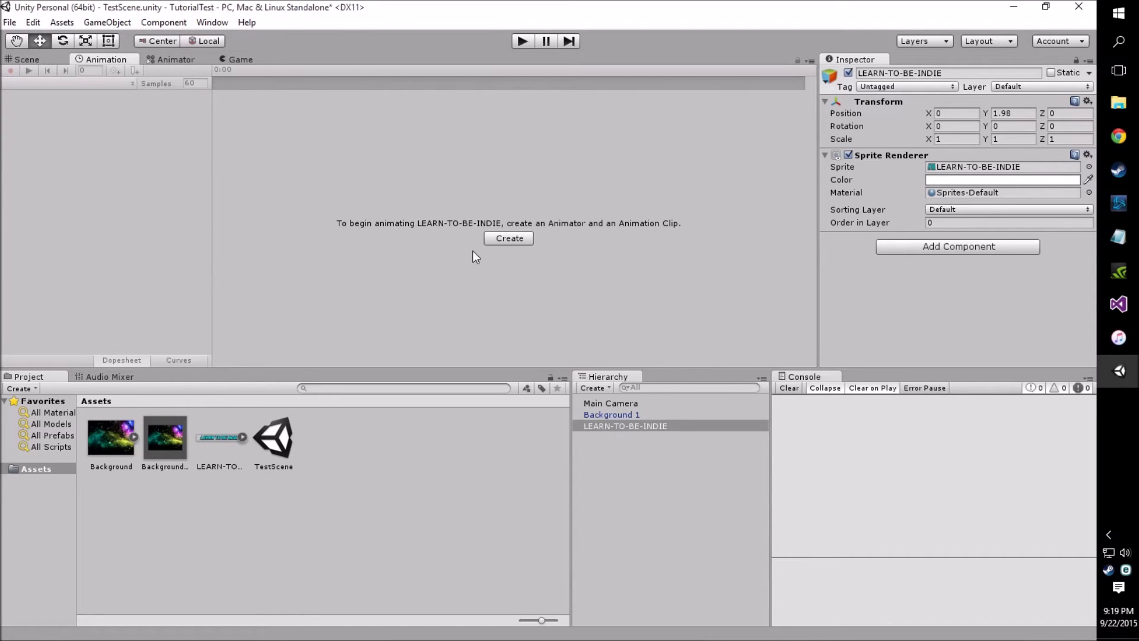
pyautogui.click(640, 427)
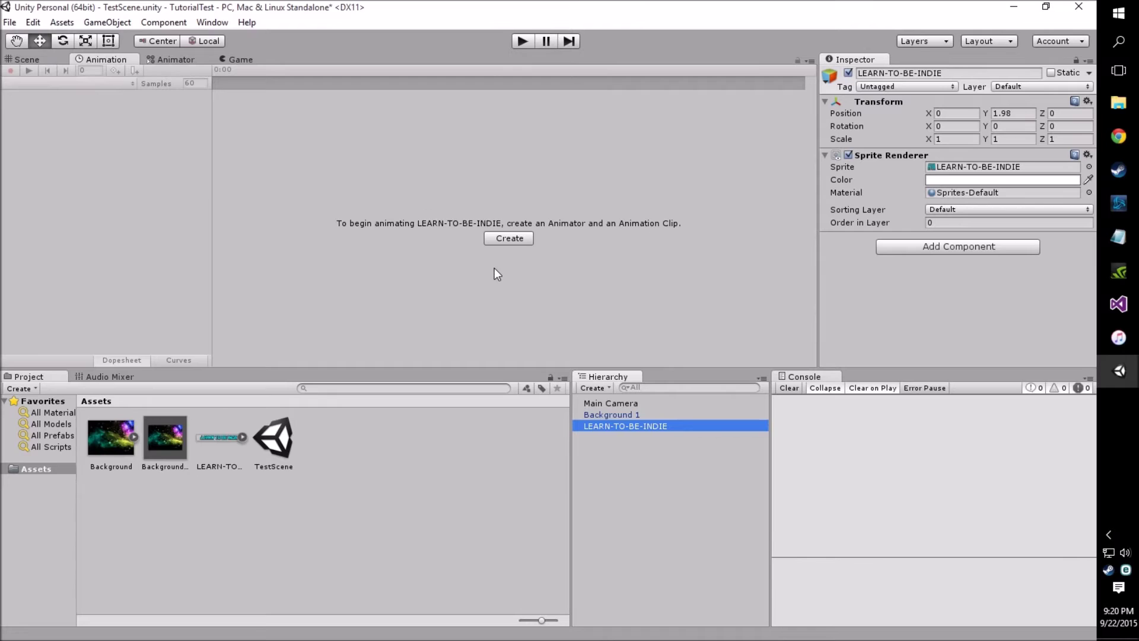
pyautogui.click(520, 238)
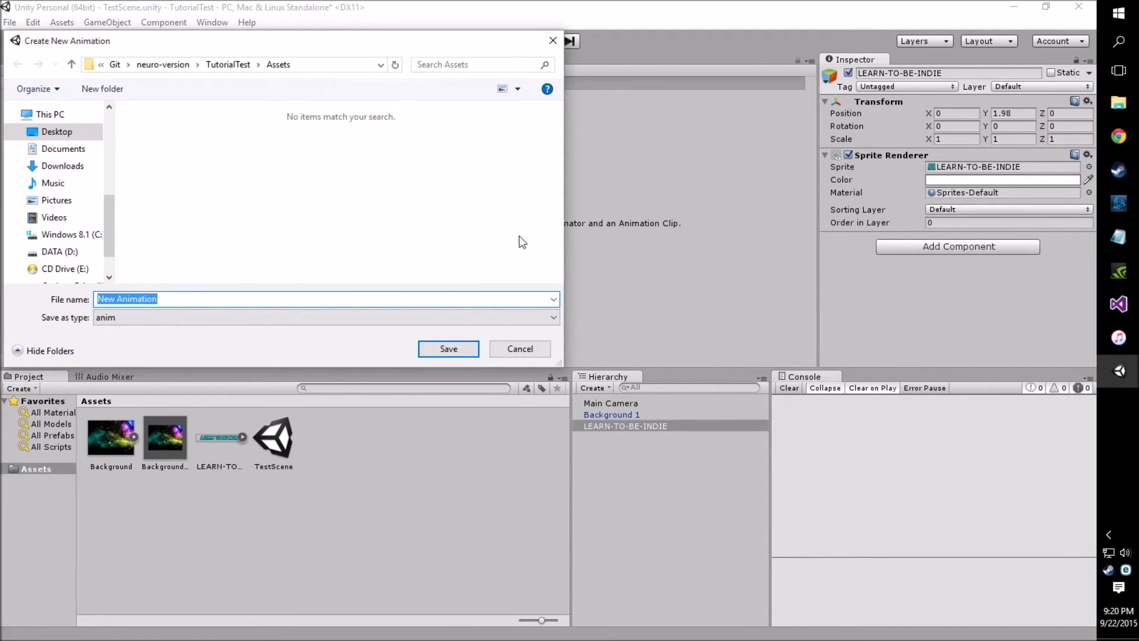
pyautogui.write('TitleAnim')
pyautogui.press('Return')
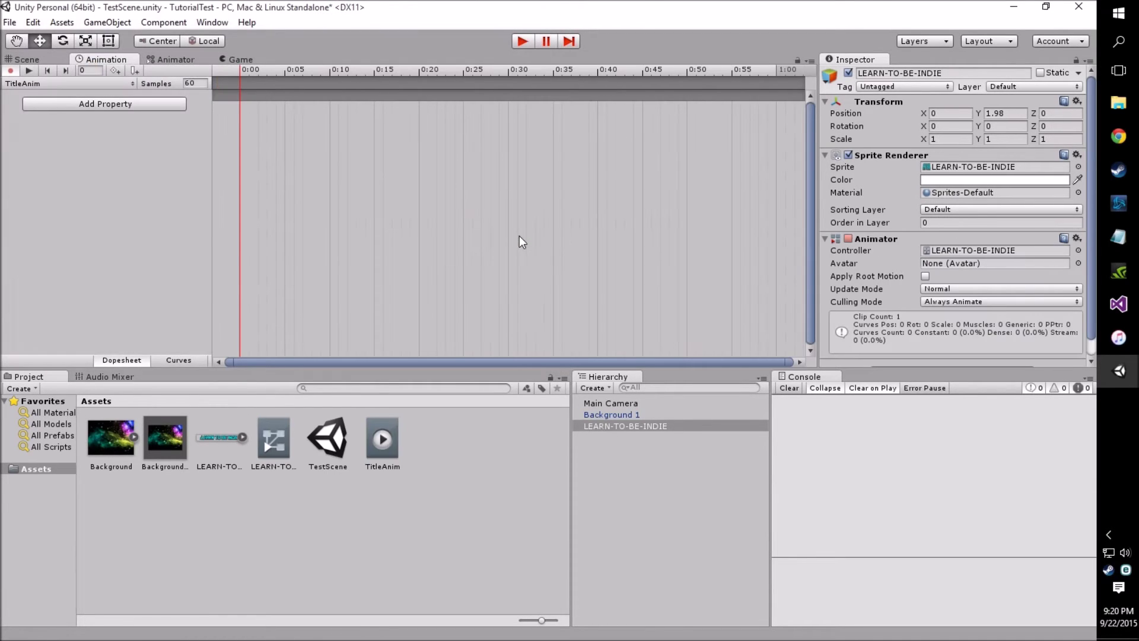
# Step: Add Transform Position to TitleAnim and expand its x, y, z tracks
pyautogui.click(159, 106)
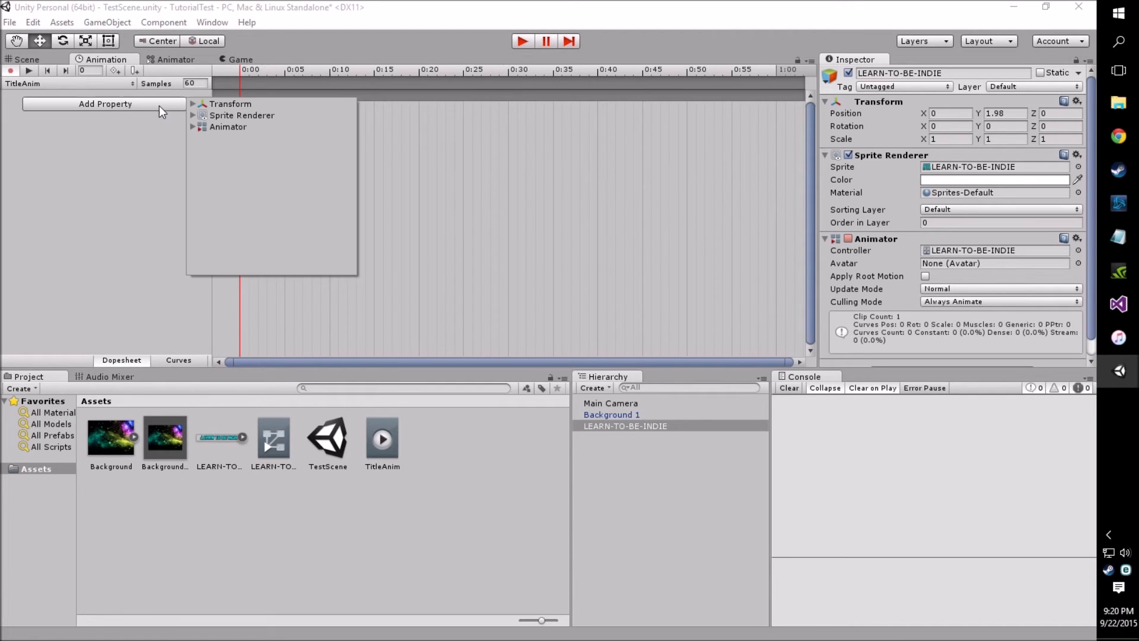
pyautogui.click(192, 106)
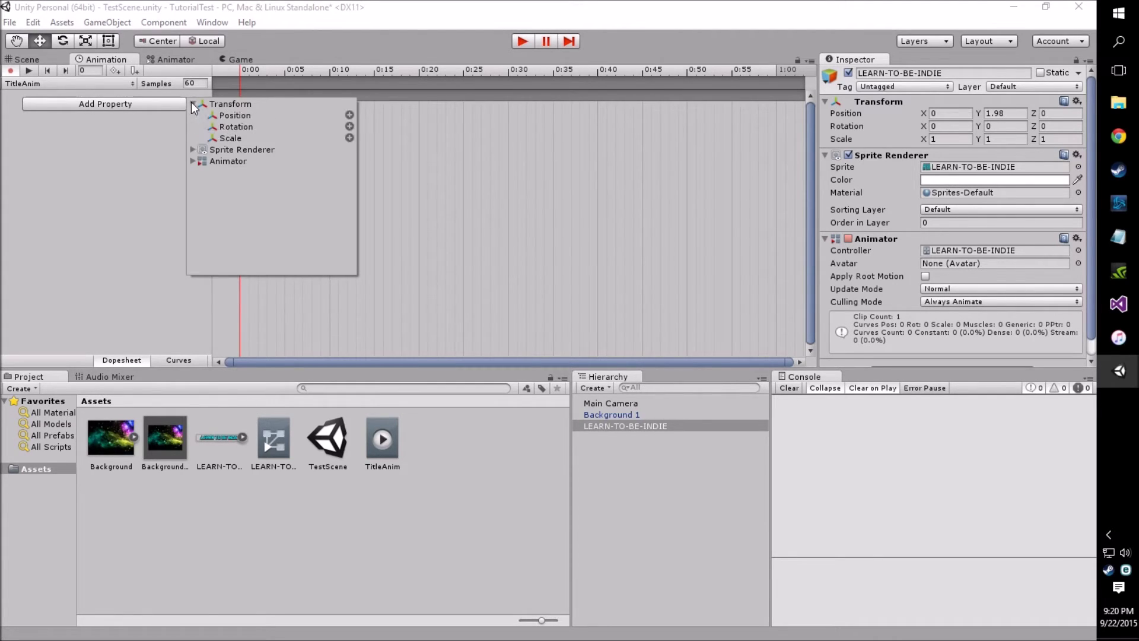
pyautogui.click(350, 116)
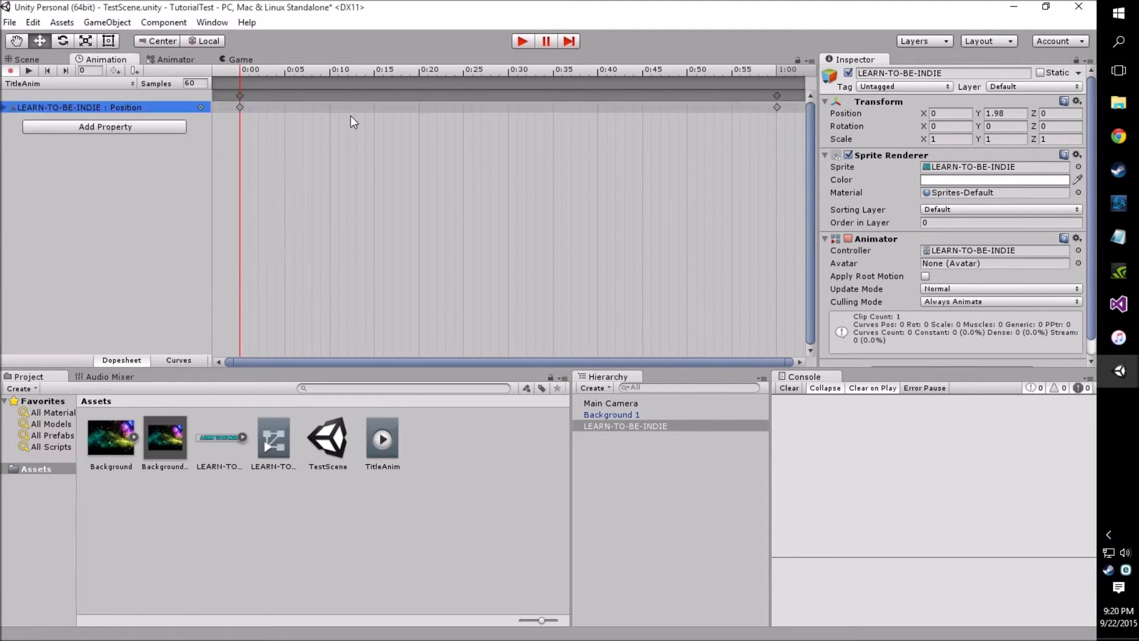
pyautogui.click(7, 108)
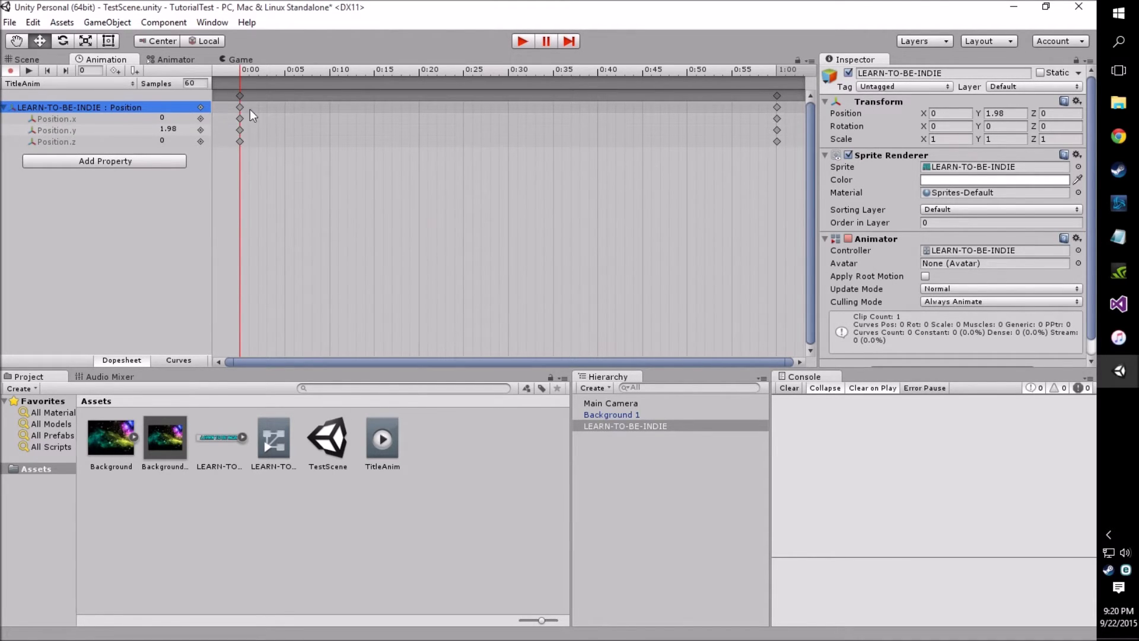
# Step: Preview the clip and edit the Position.z and Position.y keyframe values
pyautogui.click(160, 140)
pyautogui.click(28, 69)
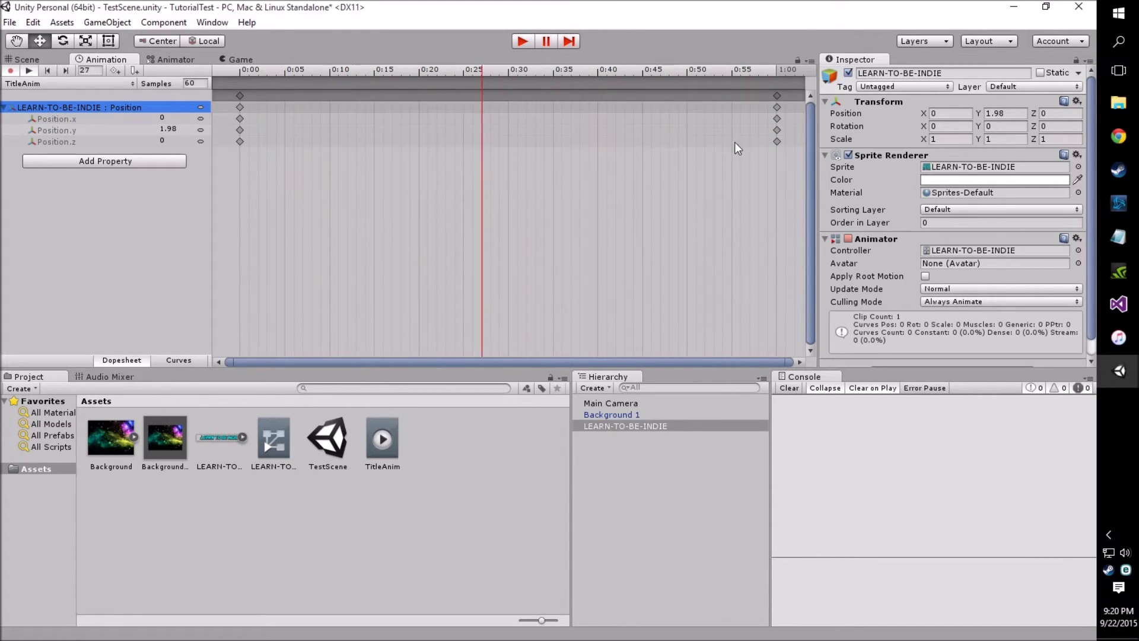
pyautogui.click(171, 130)
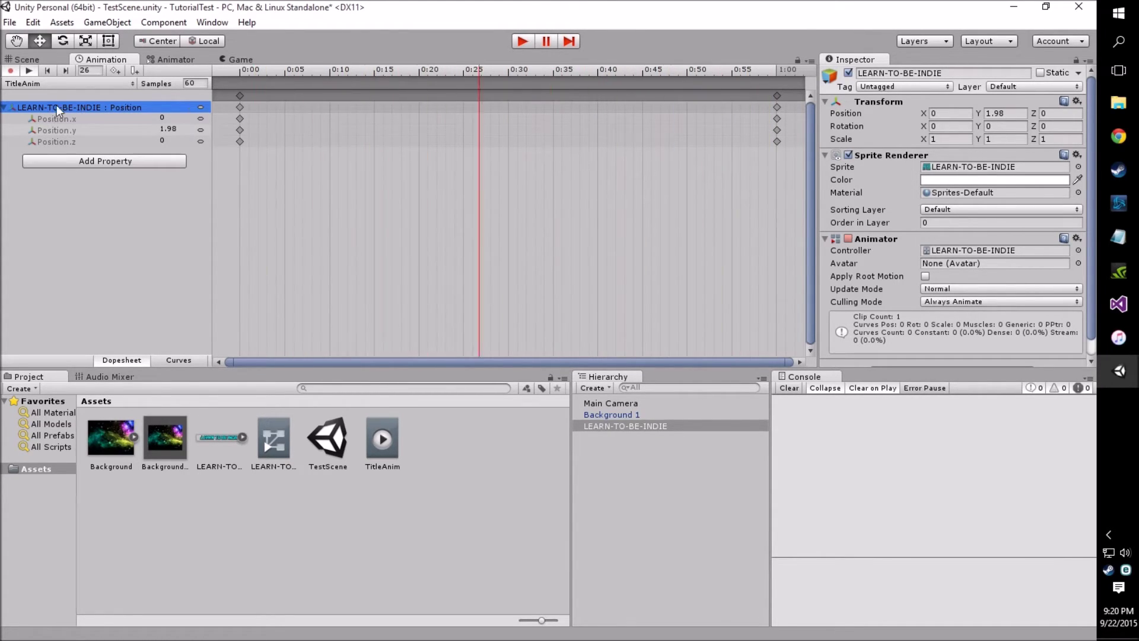
pyautogui.click(33, 72)
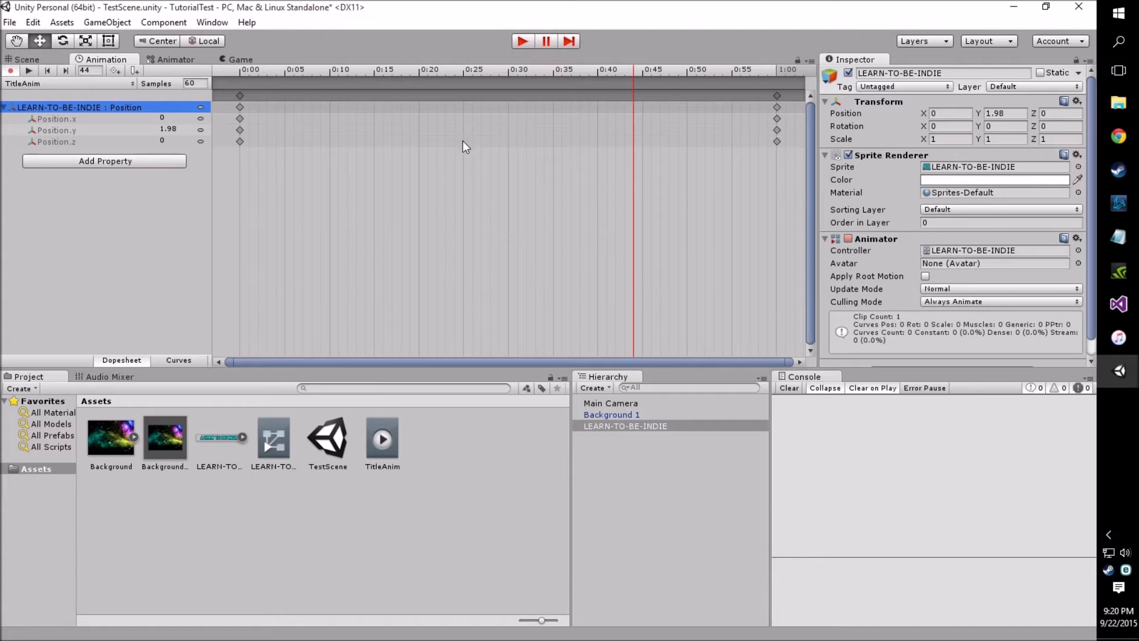
pyautogui.click(507, 135)
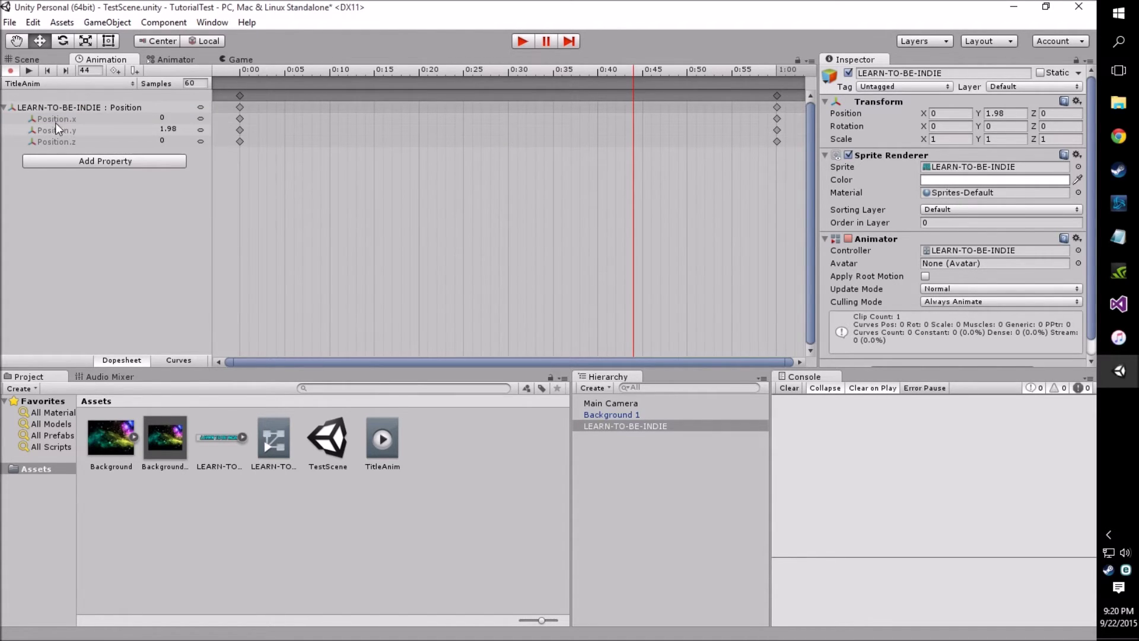
pyautogui.click(170, 130)
pyautogui.press('Return')
# Step: Add a keyframe at 0:30 and drag the title sprite lower in the Scene
pyautogui.doubleClick(508, 131)
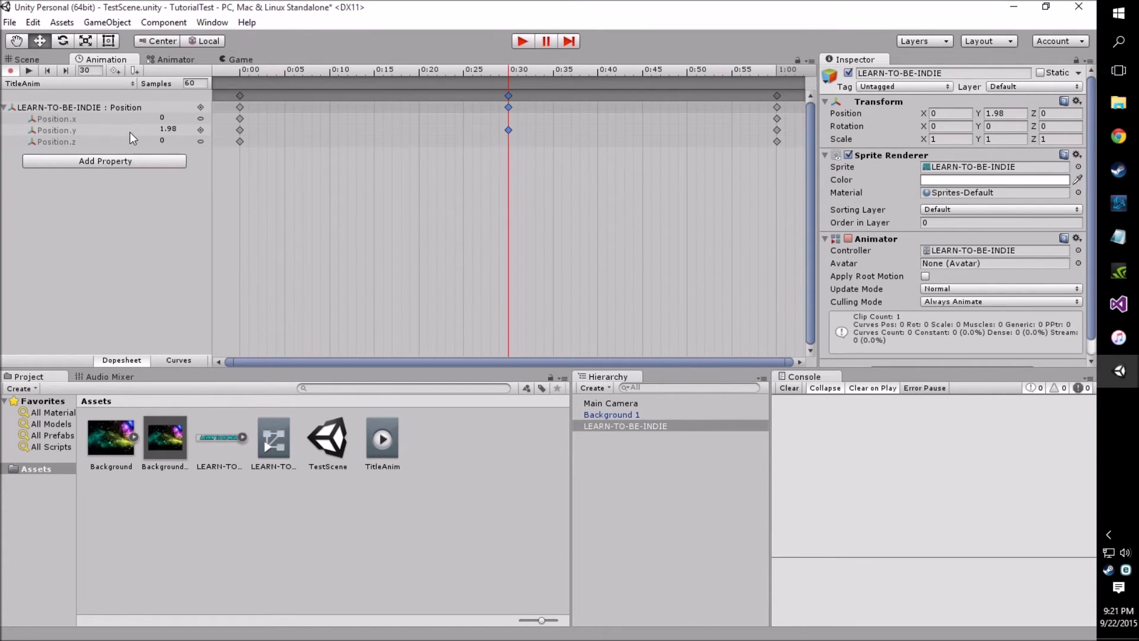
pyautogui.click(34, 58)
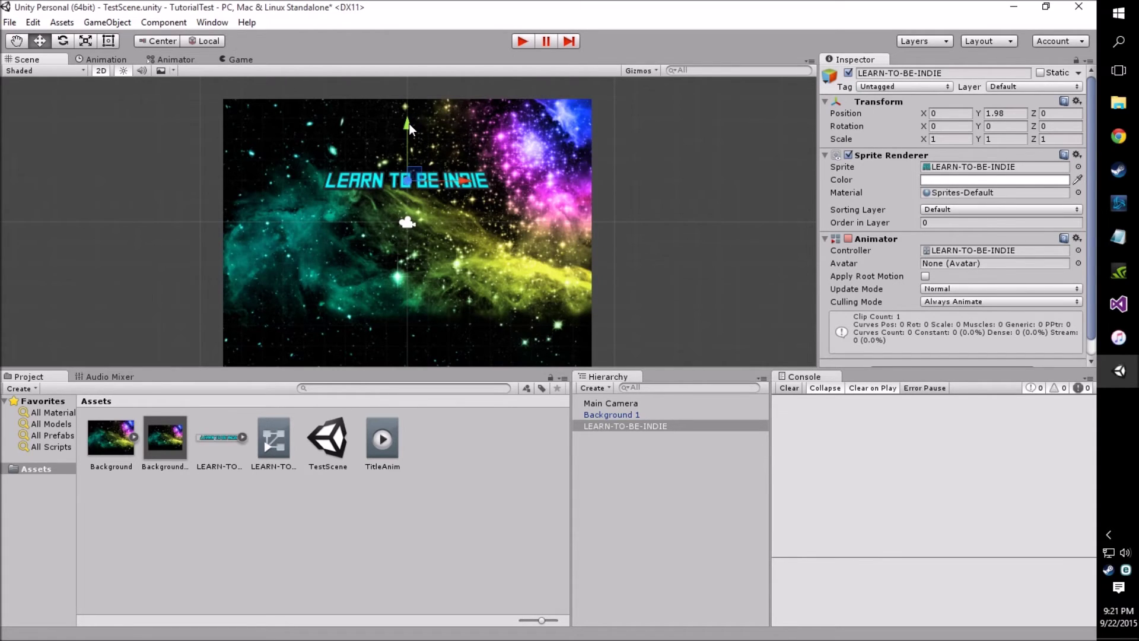
pyautogui.moveTo(409, 124); pyautogui.dragTo(407, 141)
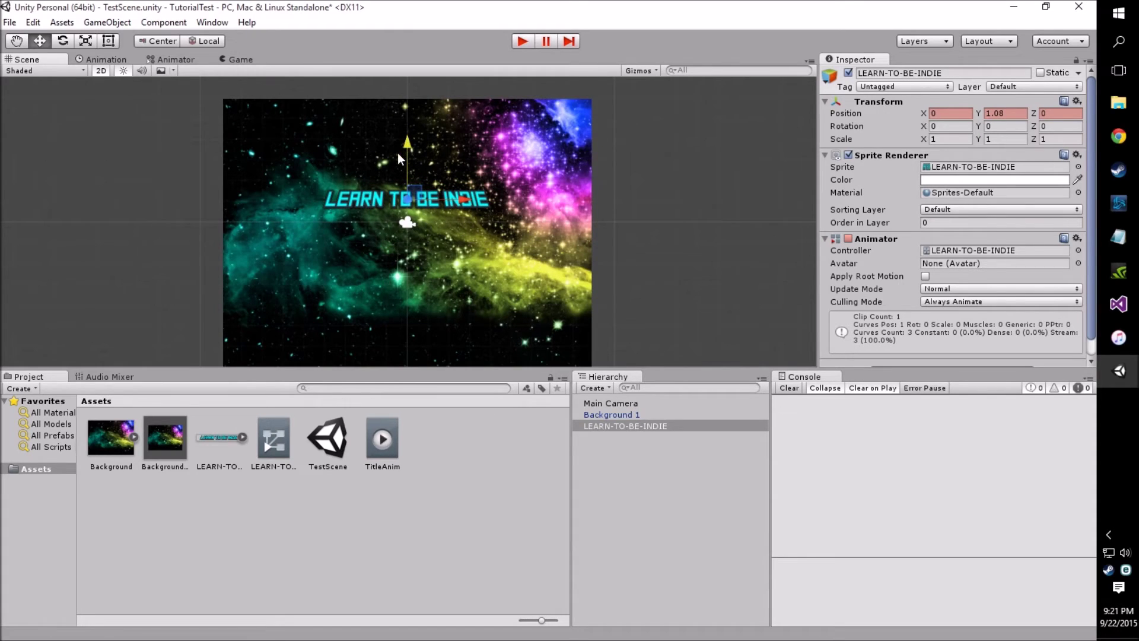
# Step: Preview the bobbing TitleAnim motion in the Animation and Game views
pyautogui.click(125, 60)
pyautogui.click(37, 67)
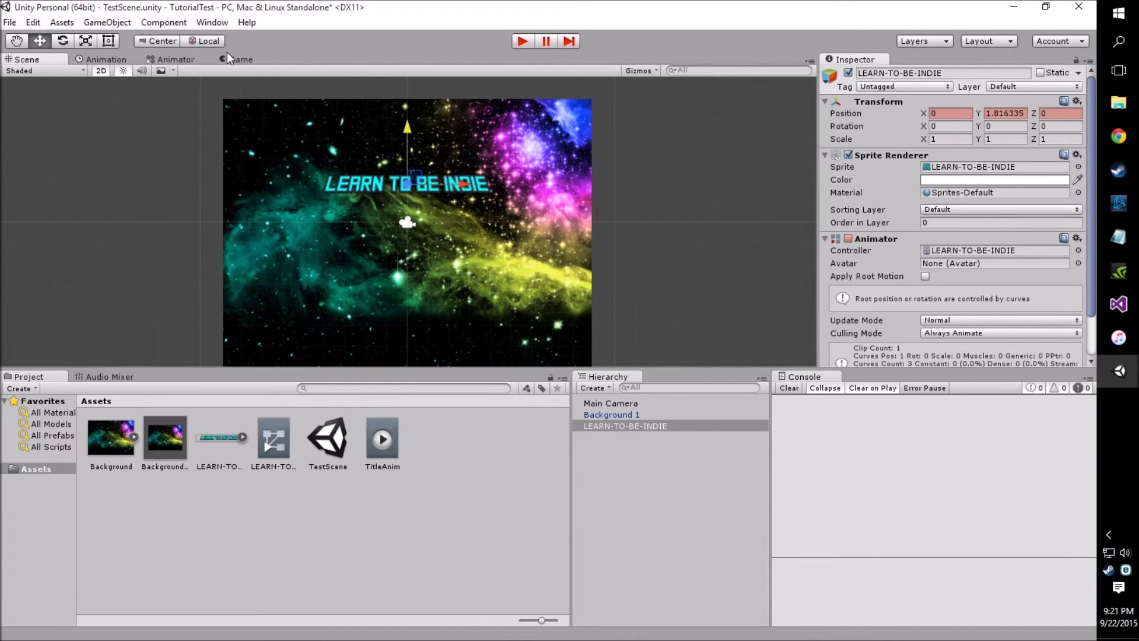
pyautogui.click(236, 60)
pyautogui.click(109, 63)
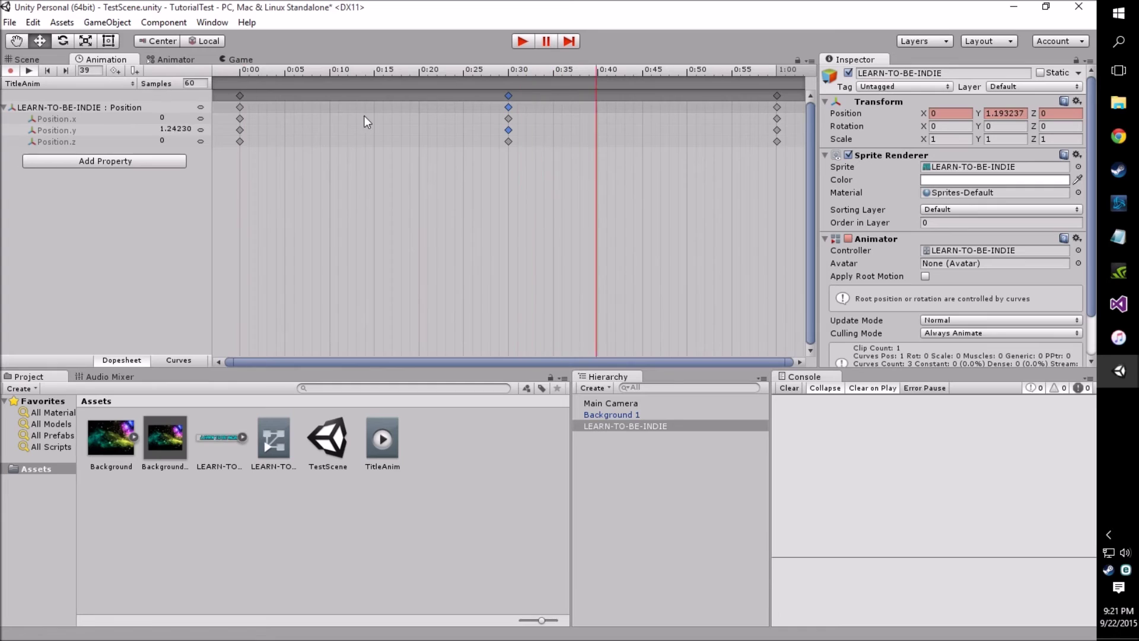
# Step: Turn off record mode and enter Play mode to watch the title in Game view
pyautogui.click(11, 71)
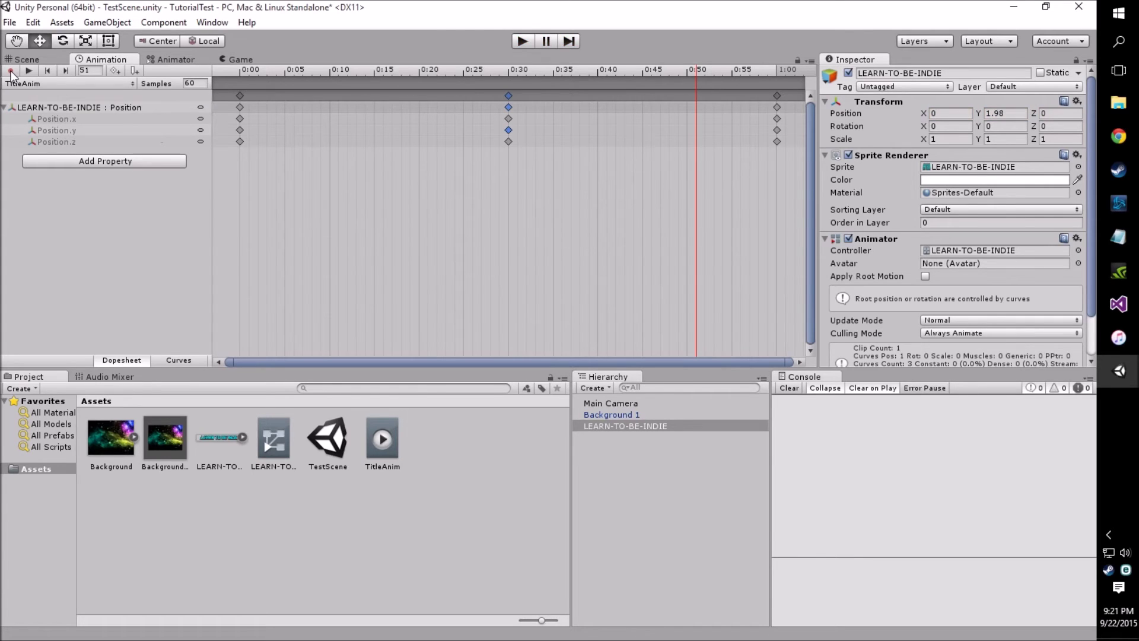
pyautogui.click(526, 41)
pyautogui.click(247, 55)
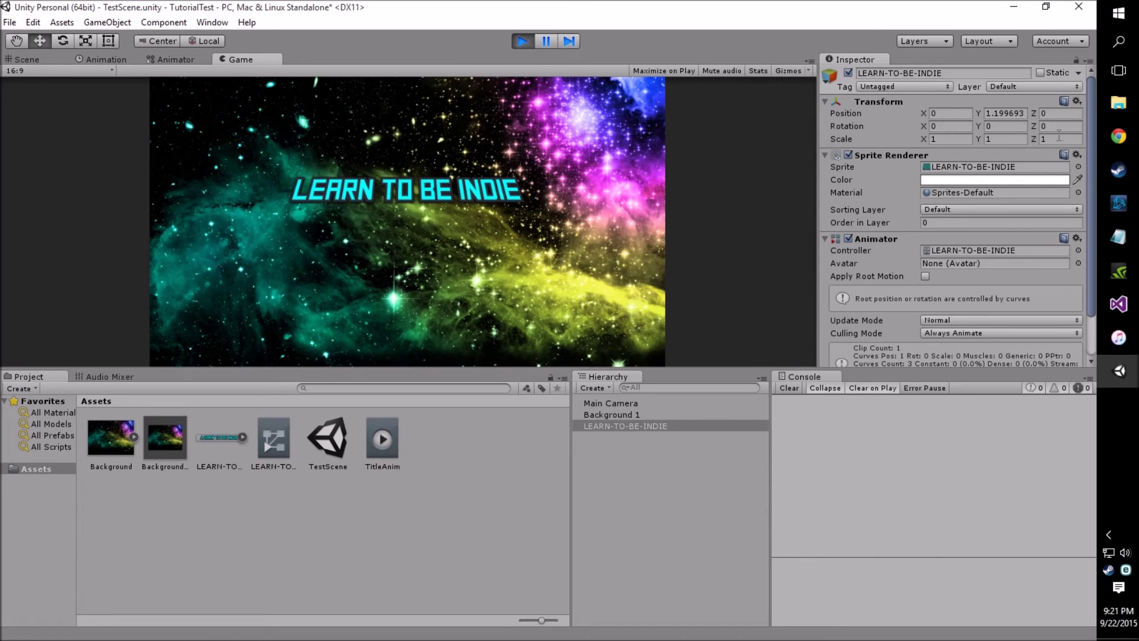
# Step: Add a Transform Scale property to TitleAnim in the Animation window
pyautogui.click(114, 58)
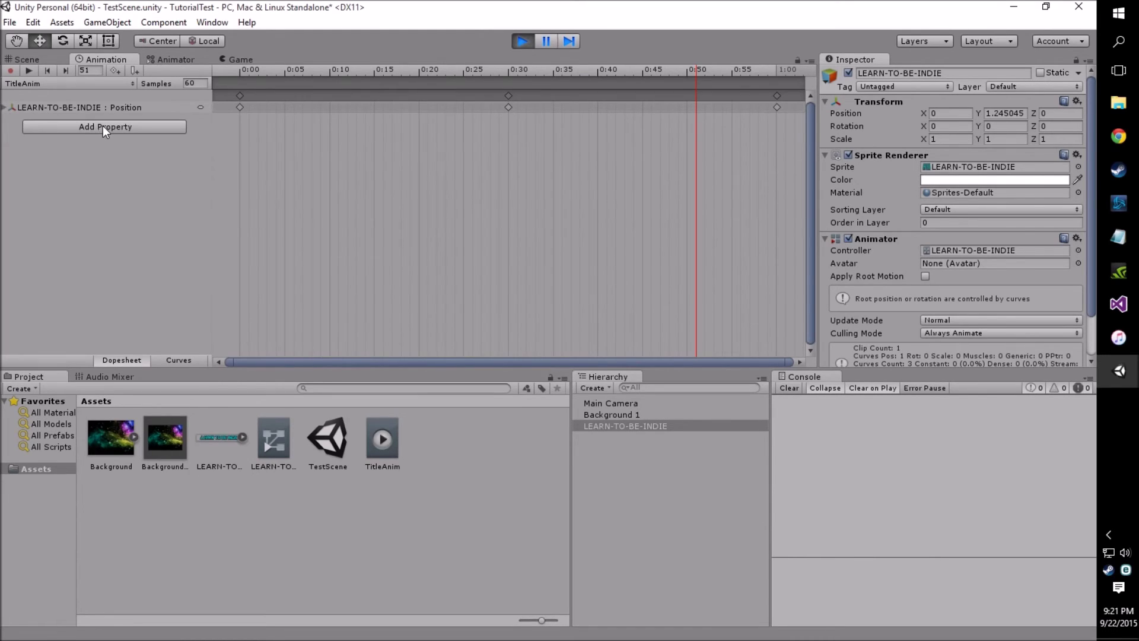
pyautogui.click(102, 127)
pyautogui.click(192, 128)
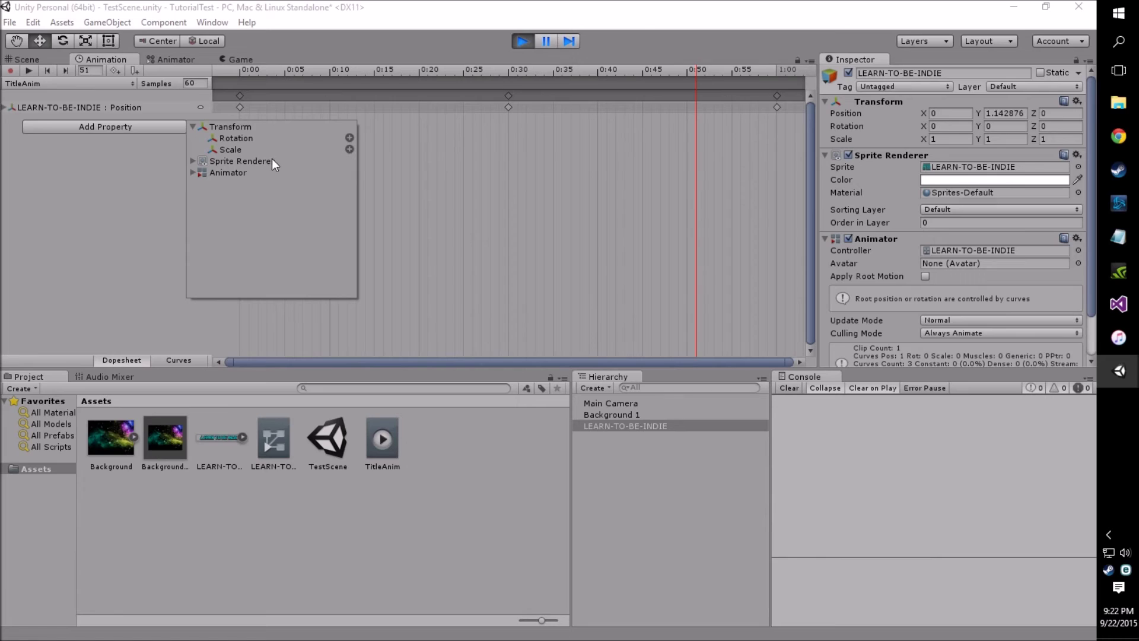
pyautogui.click(347, 149)
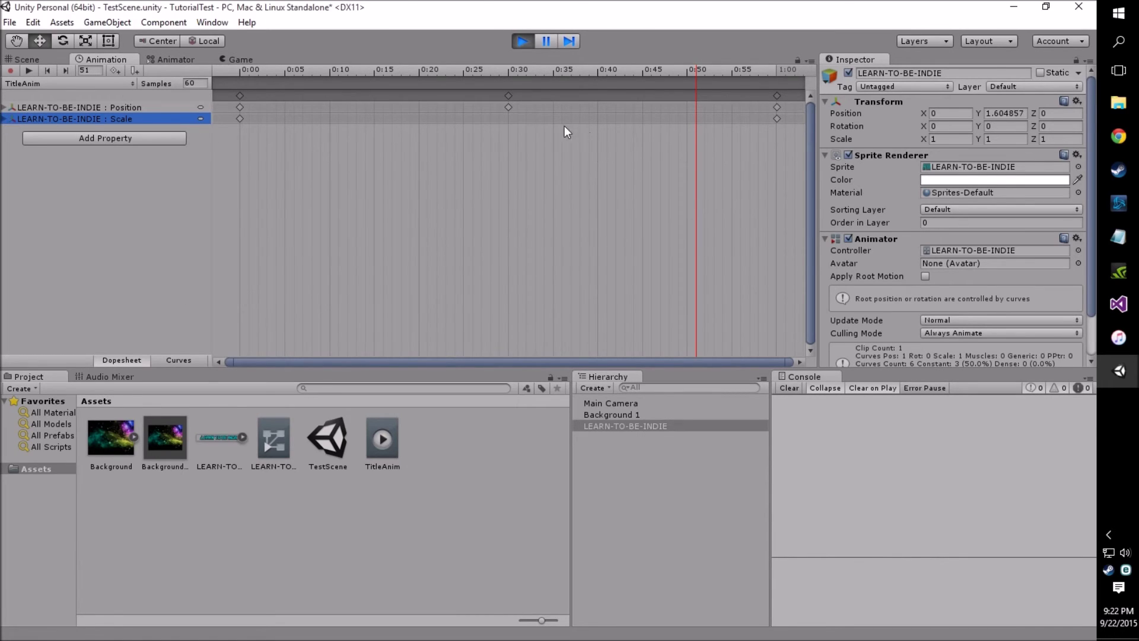
# Step: Exit Play mode and set Scale X, Y and Z to 2 at frame 30
pyautogui.click(508, 123)
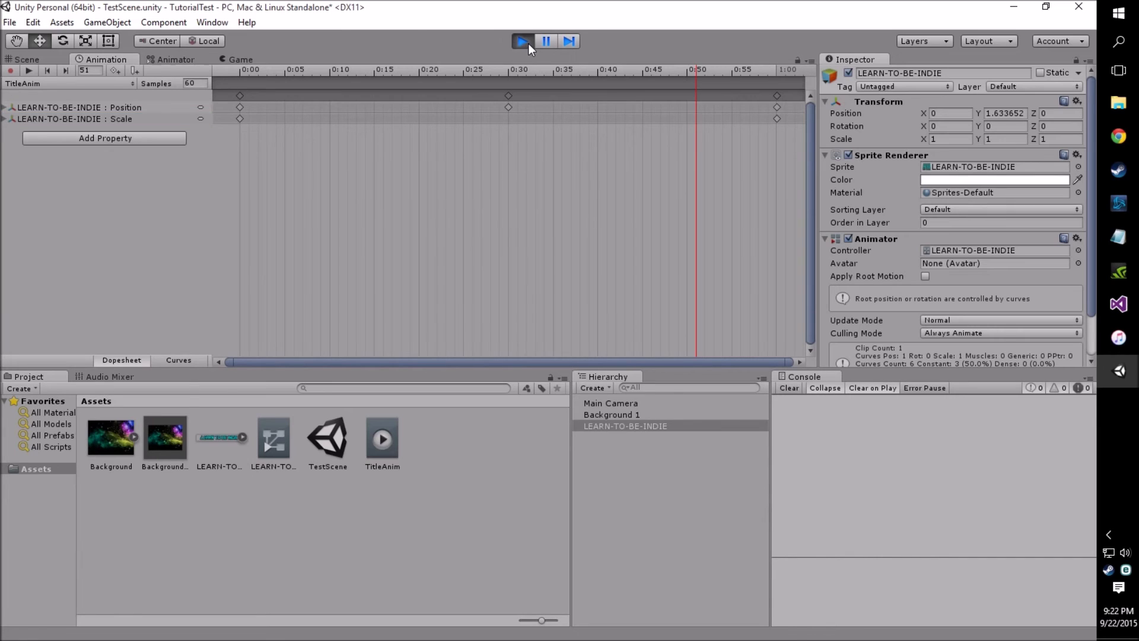
pyautogui.click(524, 41)
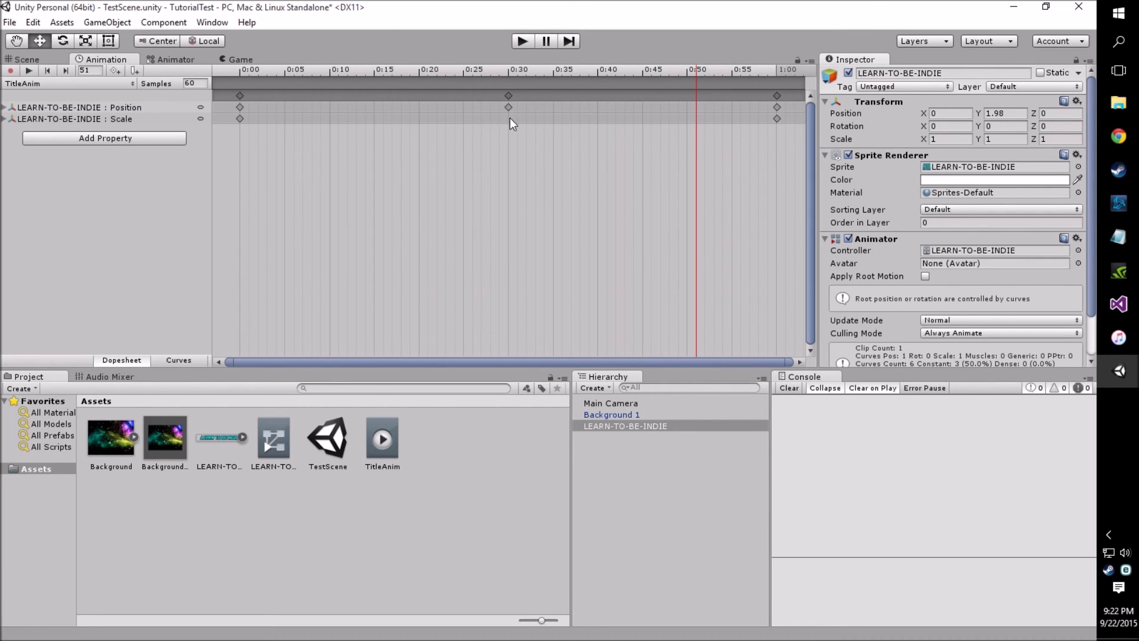
pyautogui.click(508, 119)
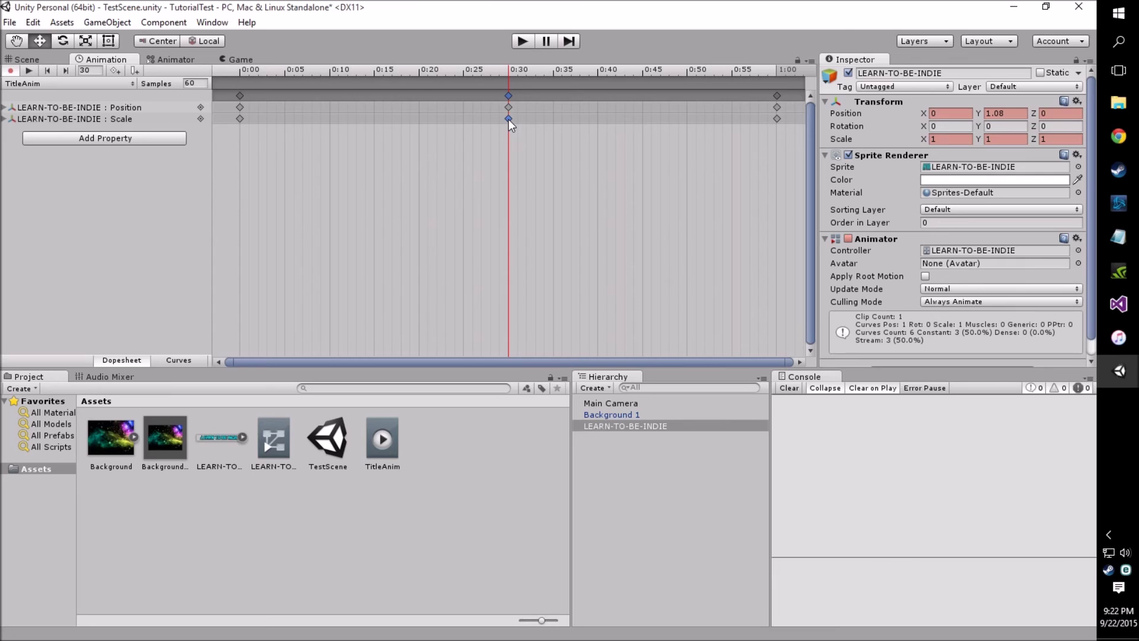
pyautogui.click(965, 139)
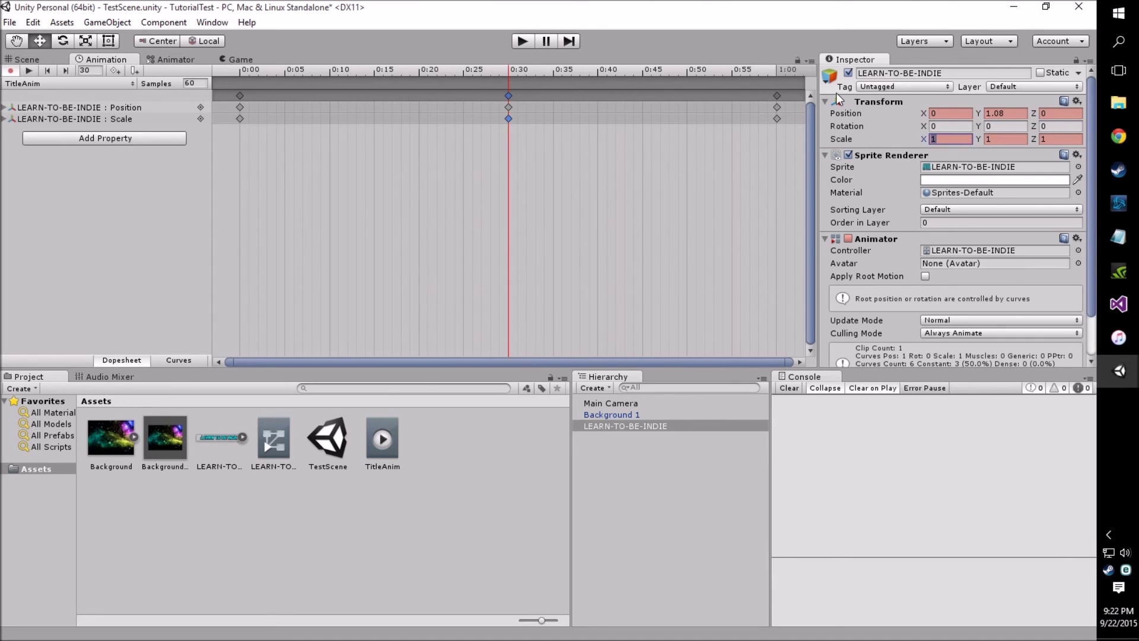
pyautogui.write('2')
pyautogui.press('Tab')
pyautogui.write('2')
pyautogui.press('Tab')
pyautogui.write('2')
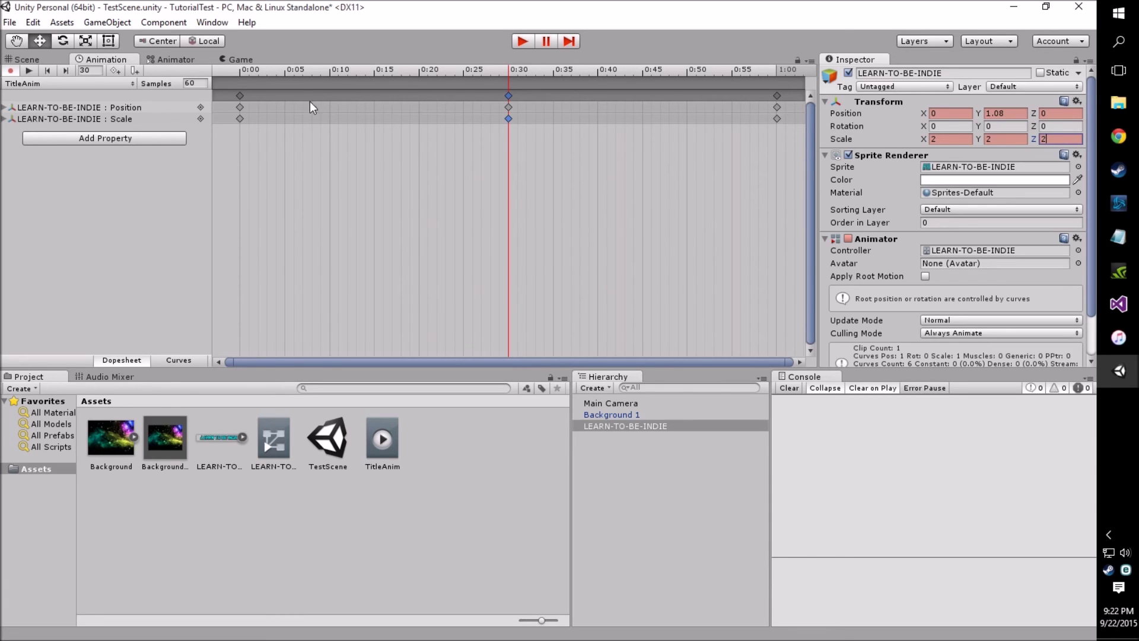
# Step: Turn off keyframe recording and enter Play mode to preview the growing title
pyautogui.click(10, 71)
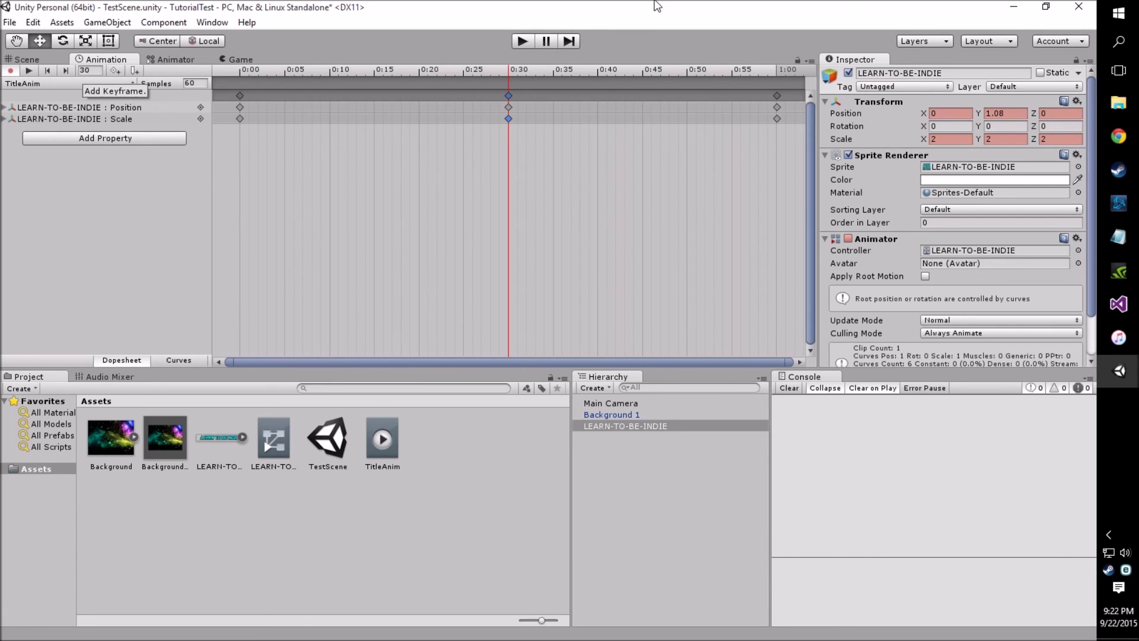
pyautogui.click(531, 43)
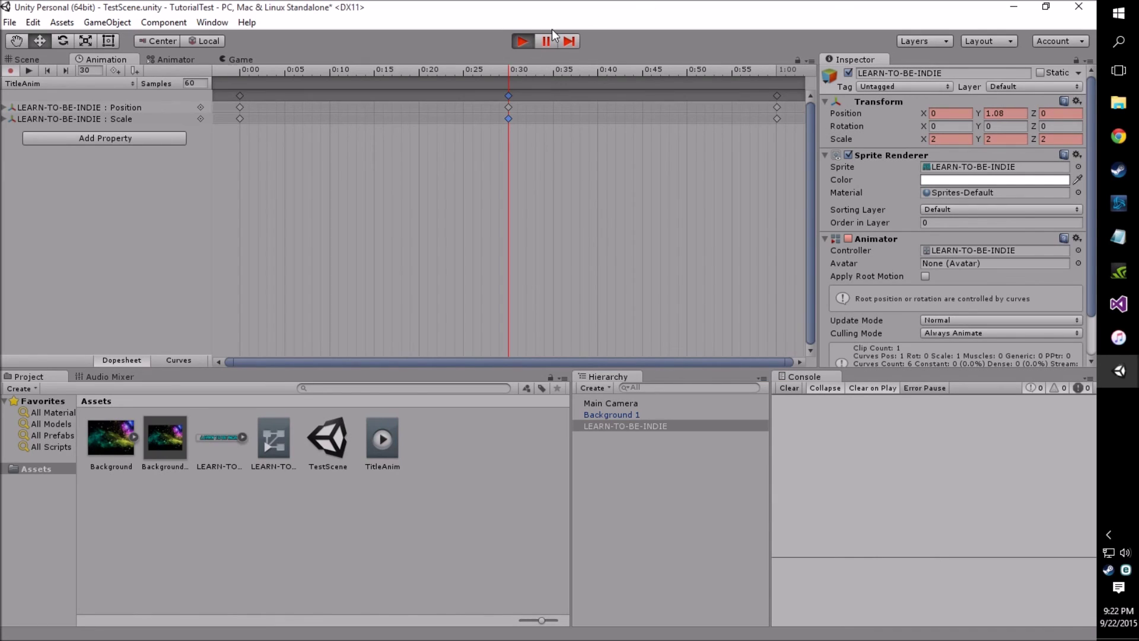